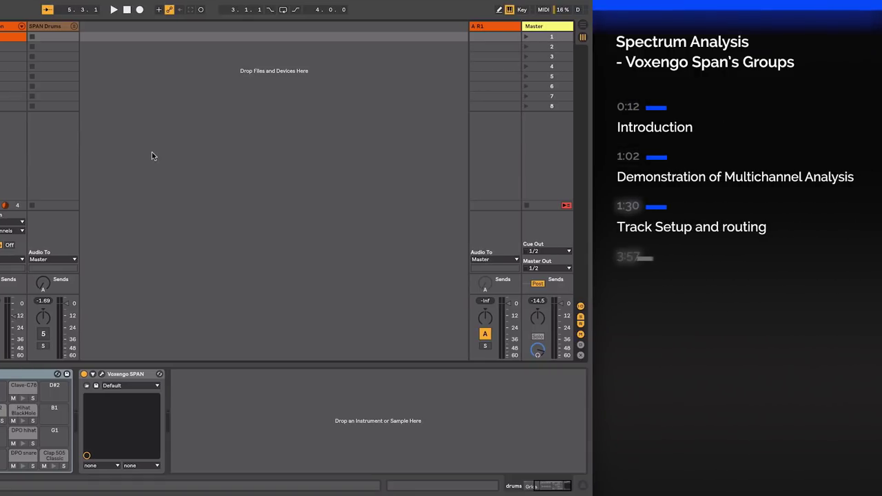
# Solo the drums track, view its spectrum in Voxengo SPAN, and stop playback
pyautogui.click(102, 375)
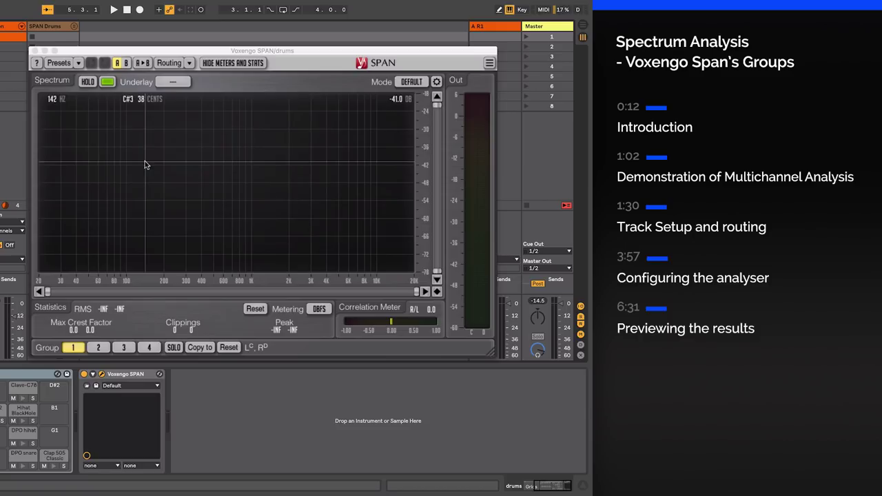
pyautogui.click(35, 52)
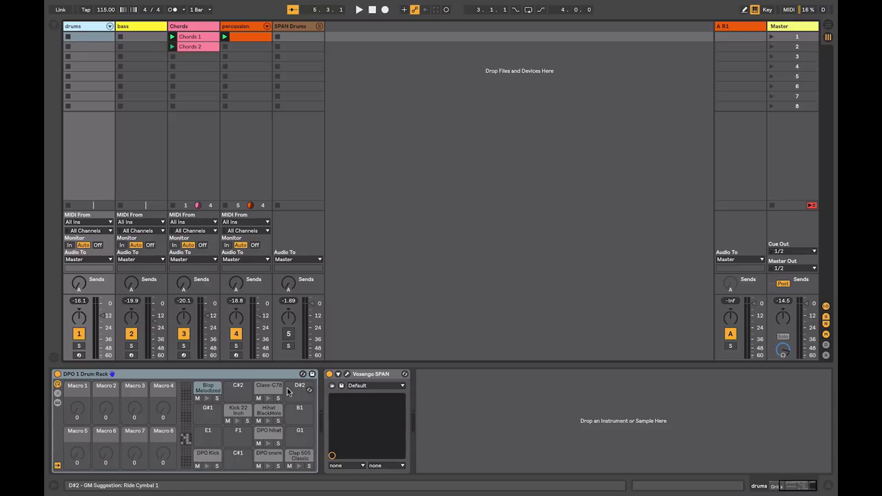
pyautogui.click(78, 346)
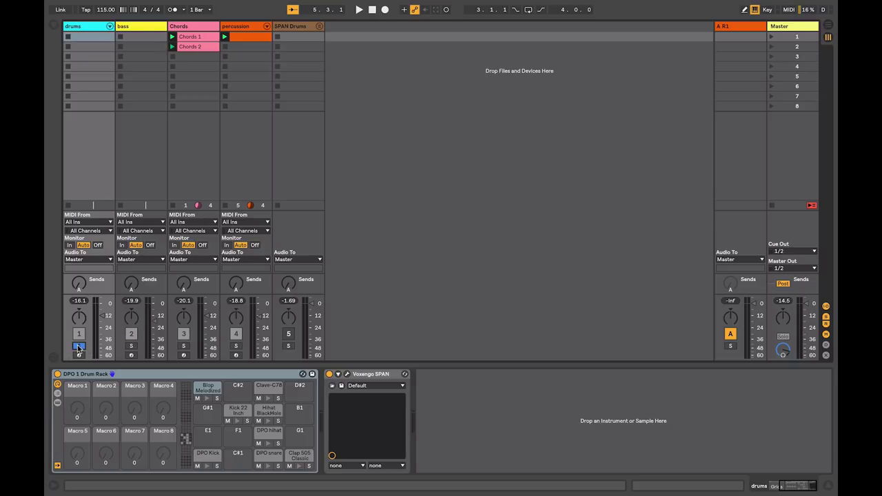
pyautogui.click(346, 374)
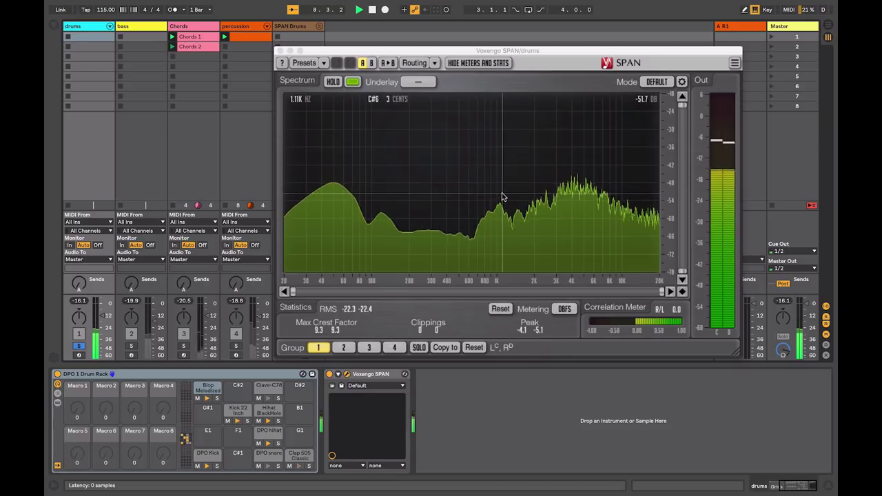
pyautogui.press('space')
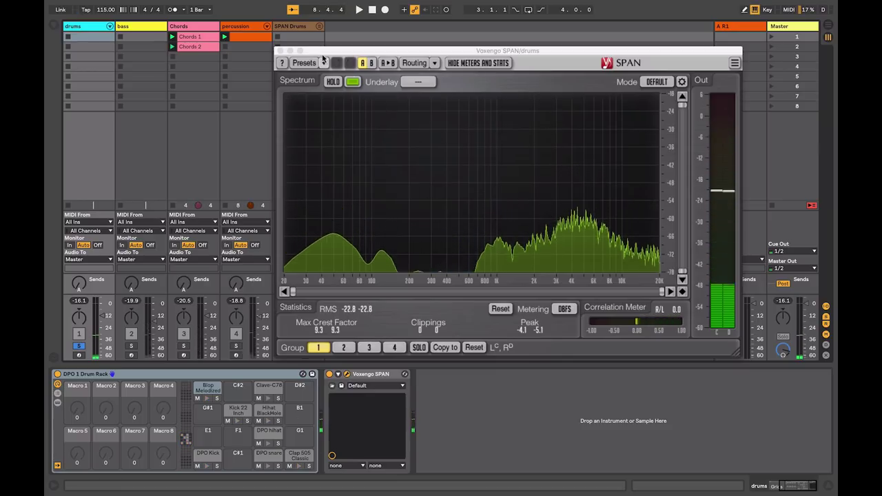
# Unfold the SPAN Drums group, undo the drums solo, start playback, and open its SPAN analyser
pyautogui.click(280, 52)
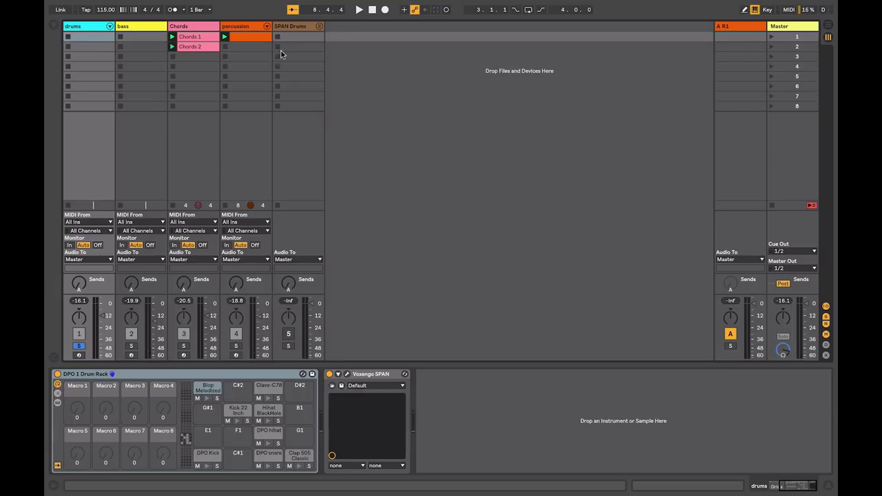
pyautogui.click(319, 27)
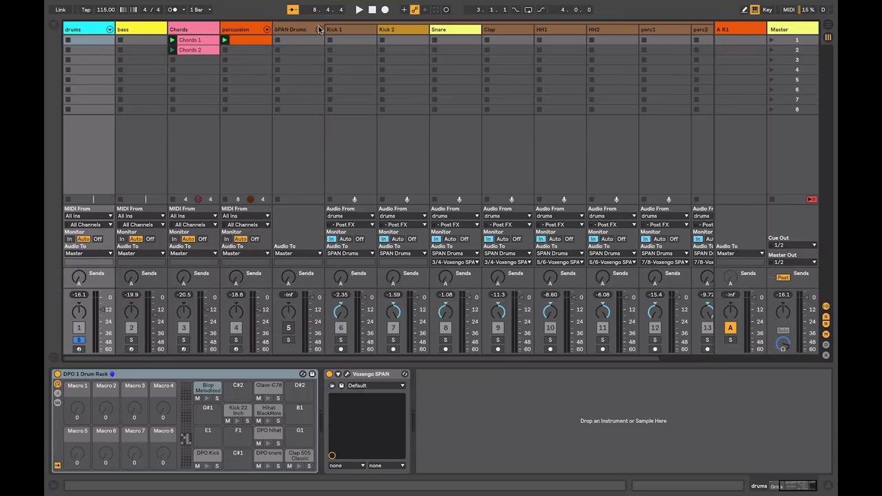
pyautogui.click(303, 29)
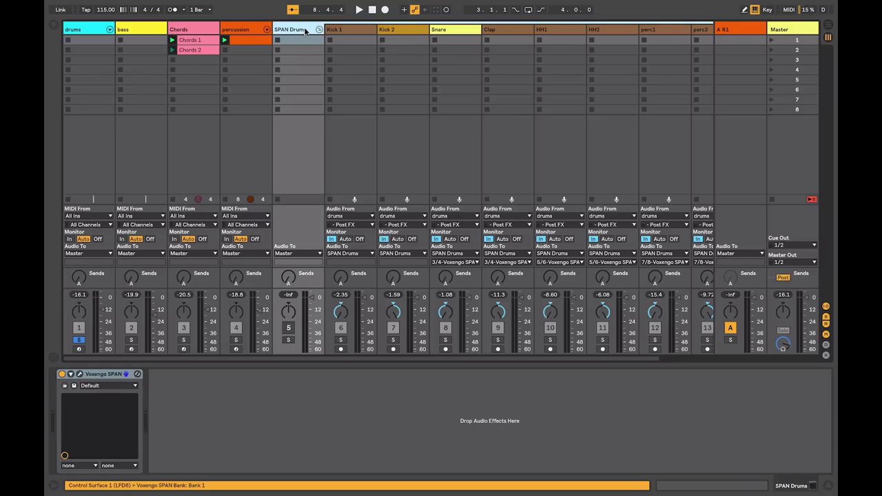
pyautogui.hotkey('ctrl', 'z')
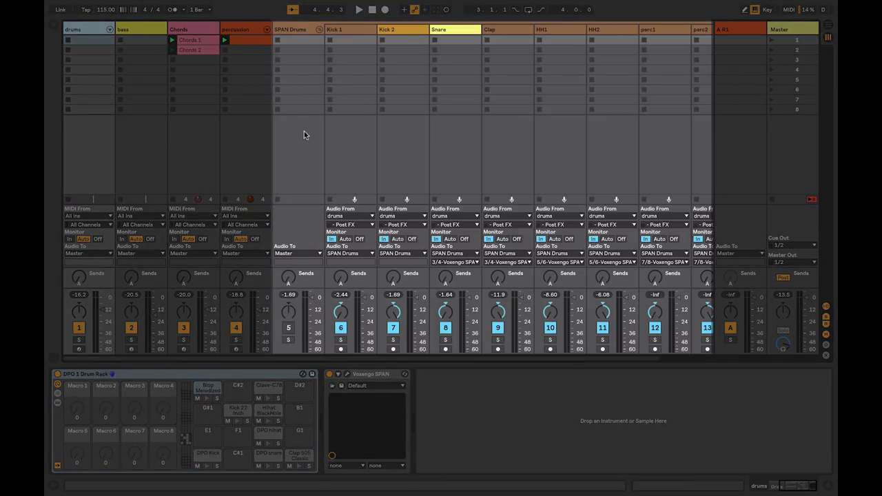
pyautogui.press('space')
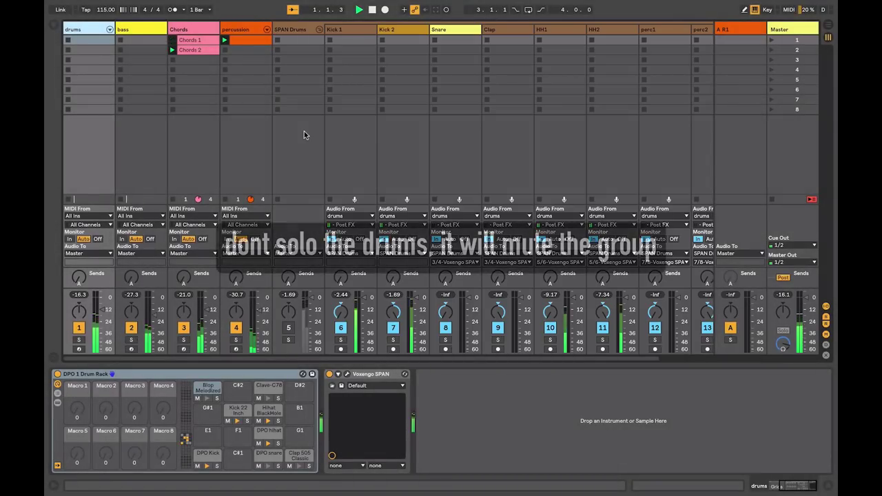
pyautogui.click(303, 27)
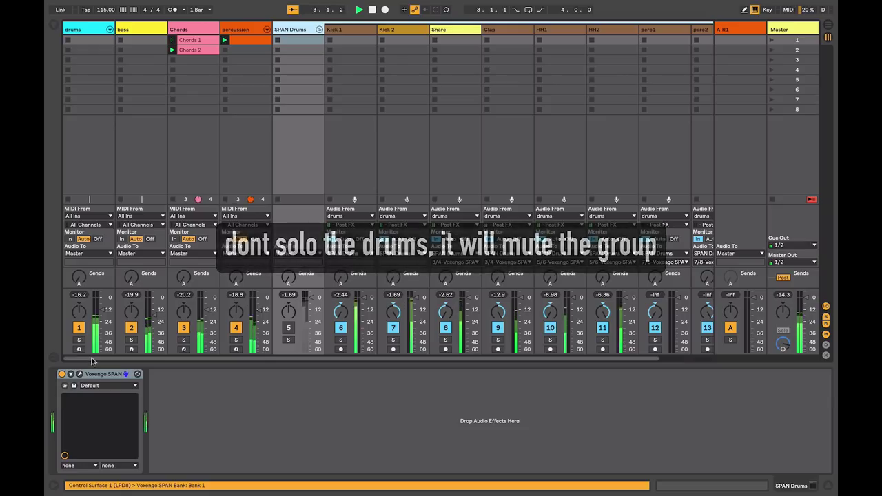
pyautogui.click(78, 374)
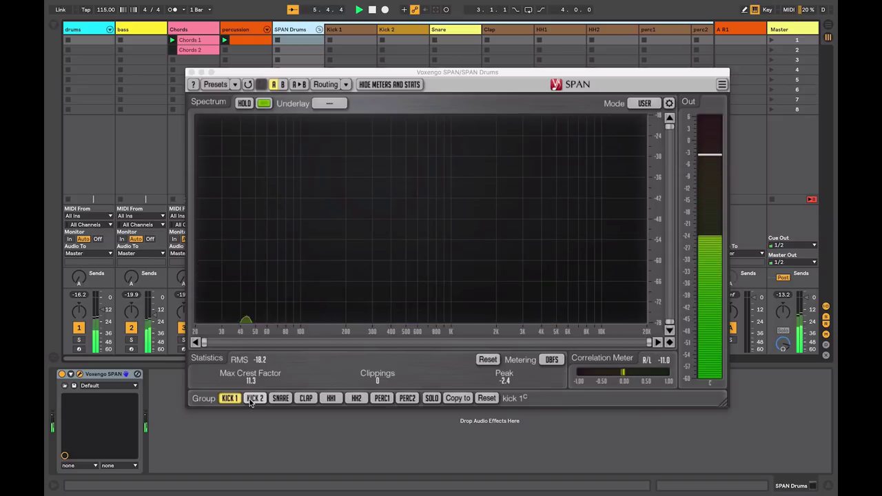
# Step through the KICK 2, SNARE, CLAP, HH1 and HH2 group spectra, ending on HH2 and stopping playback
pyautogui.click(249, 399)
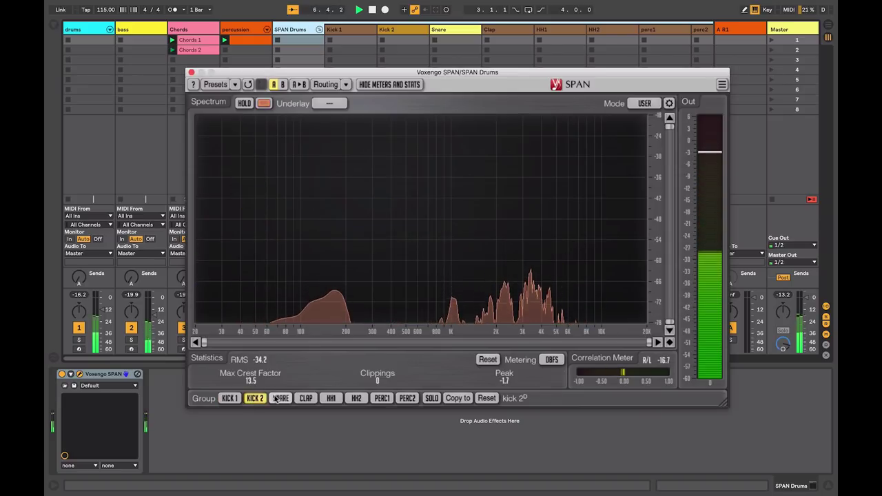
pyautogui.click(280, 399)
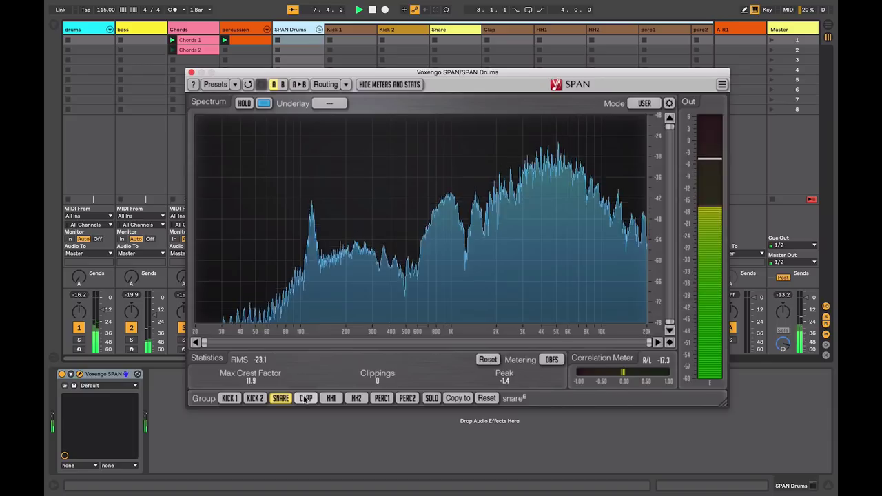
pyautogui.click(304, 399)
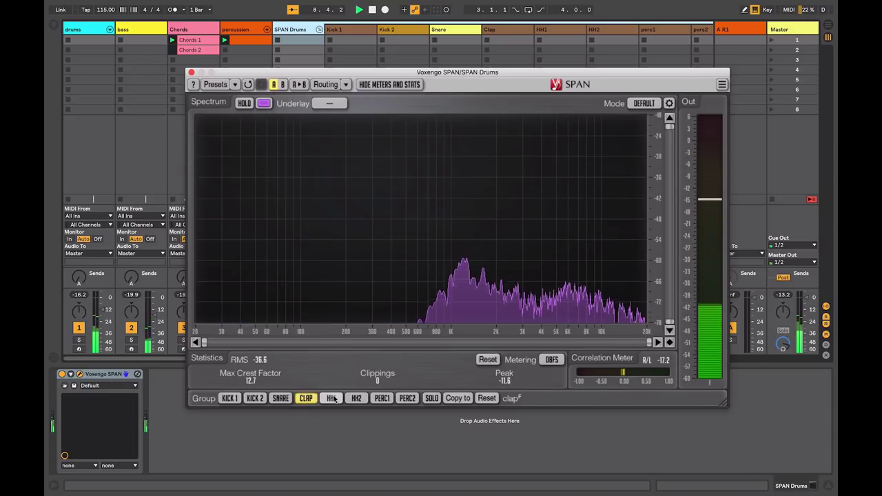
pyautogui.click(332, 399)
pyautogui.click(356, 399)
pyautogui.click(331, 399)
pyautogui.click(305, 399)
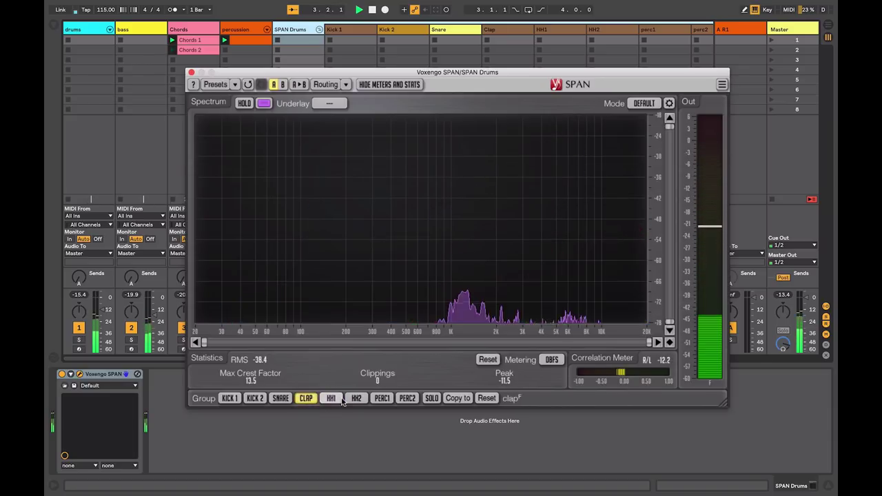
pyautogui.click(332, 399)
pyautogui.click(357, 399)
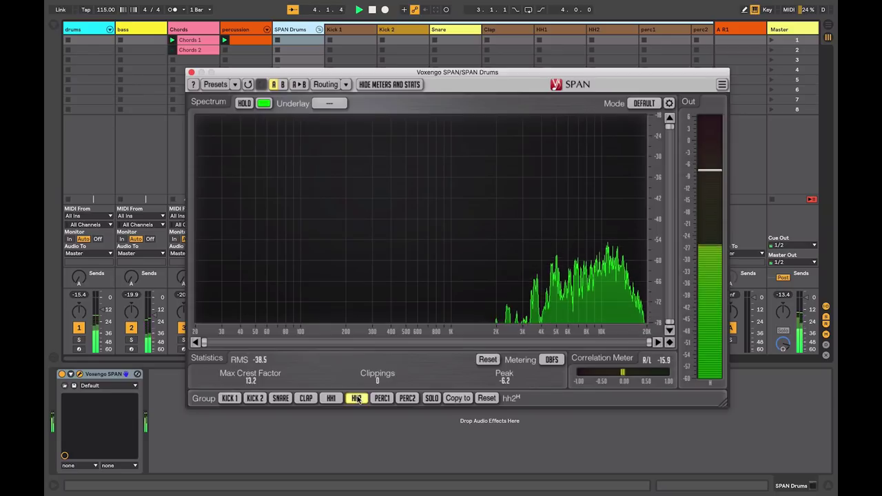
pyautogui.press('space')
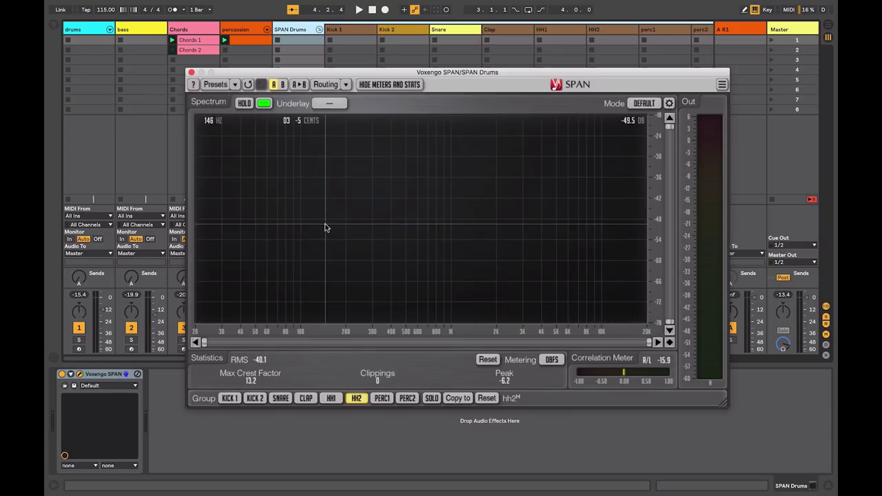
# Insert new audio tracks after percussion and group the four new tracks (5–8 Audio)
pyautogui.click(191, 72)
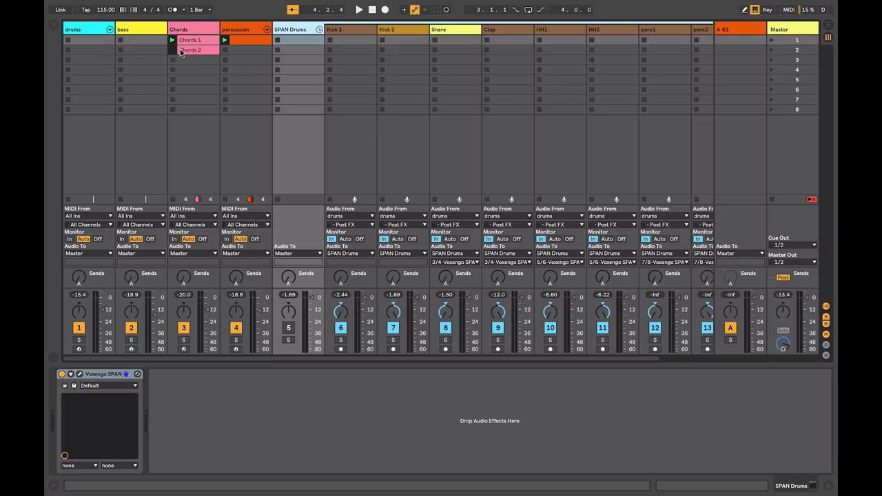
pyautogui.click(246, 30)
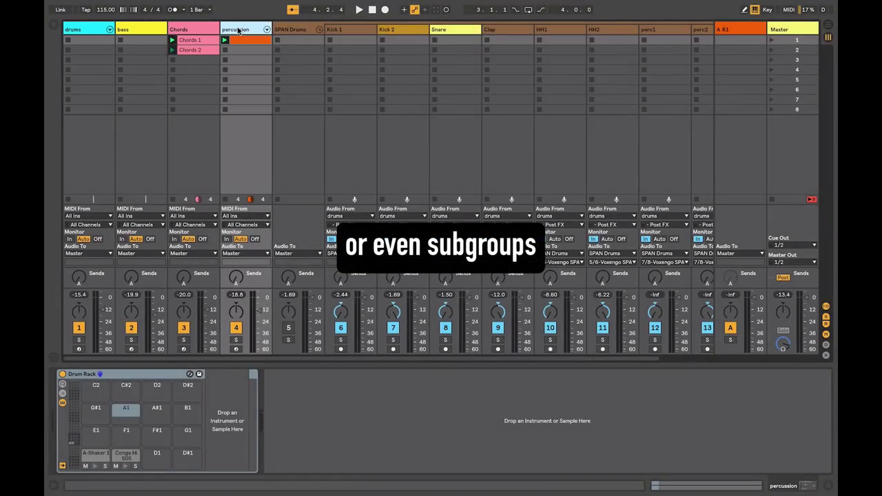
pyautogui.hotkey('ctrl', 't')
pyautogui.hotkey('ctrl', 't')
pyautogui.hotkey('ctrl', 't')
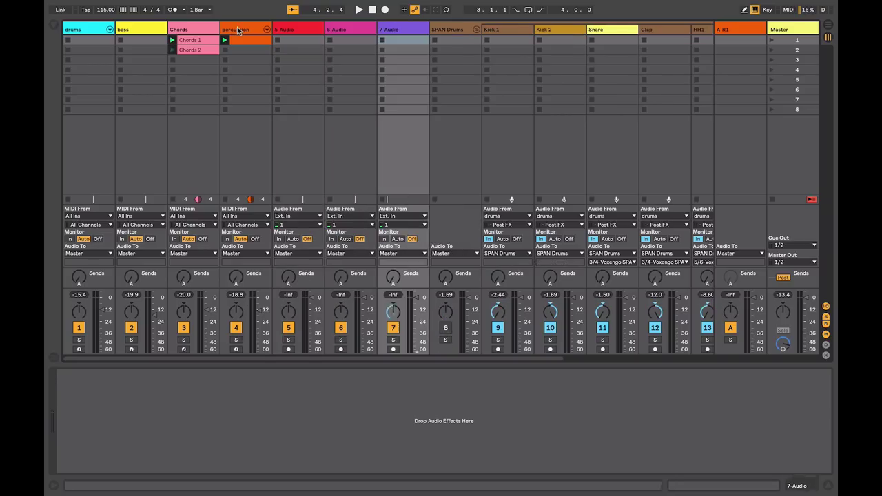
pyautogui.hotkey('ctrl', 't')
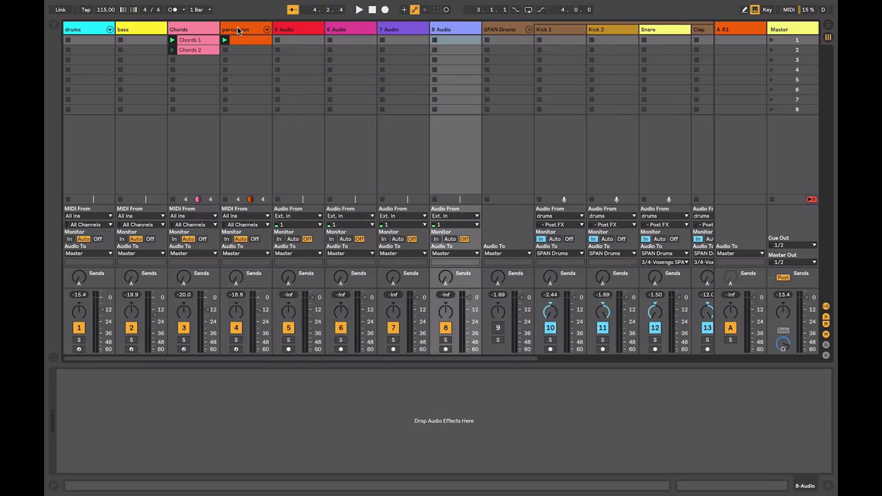
pyautogui.click(303, 30)
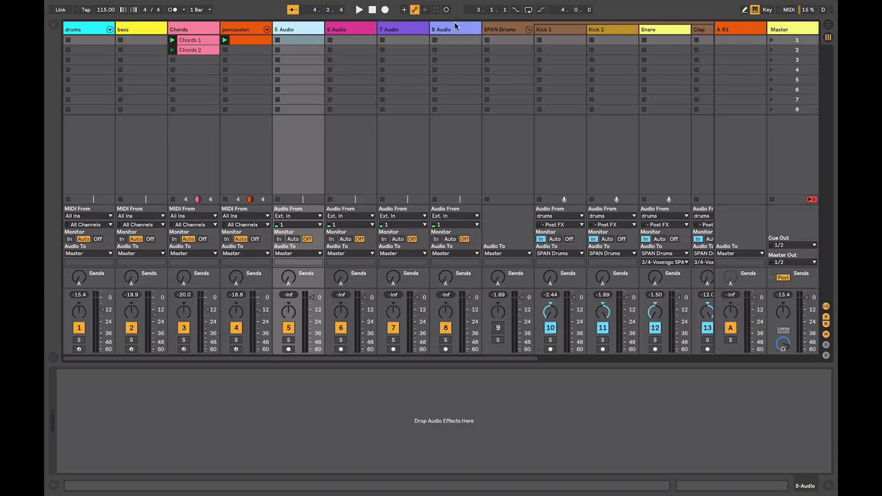
pyautogui.keyDown('shift'); pyautogui.click(453, 29); pyautogui.keyUp('shift')
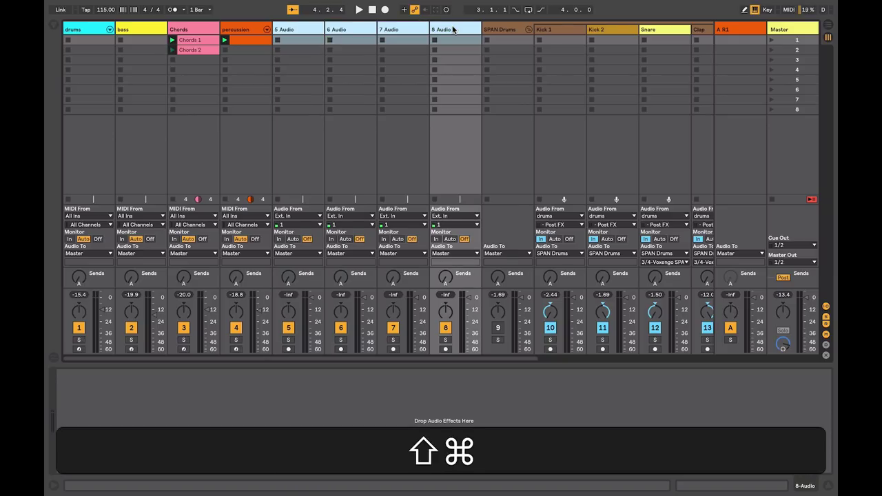
pyautogui.hotkey('ctrl', 'g')
# Rename the new group track to 'SPAN Mix'
pyautogui.hotkey('ctrl', 'r')
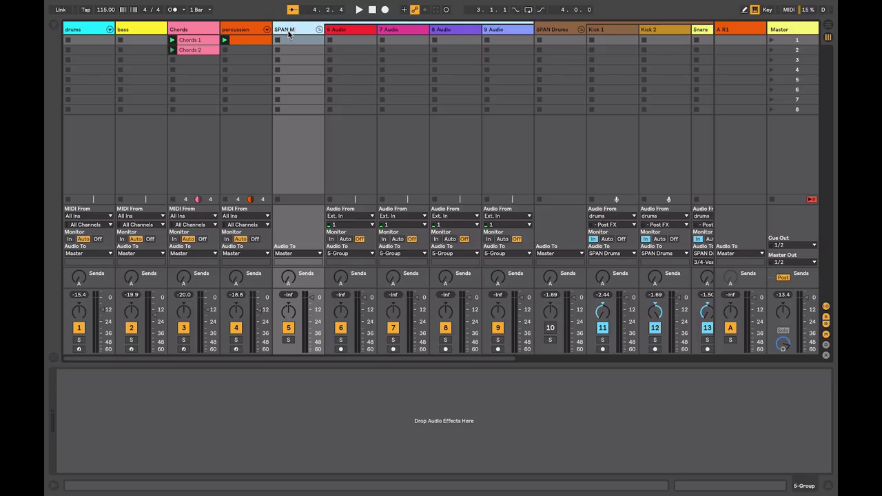
pyautogui.write('SPAN Mix')
pyautogui.press('Return')
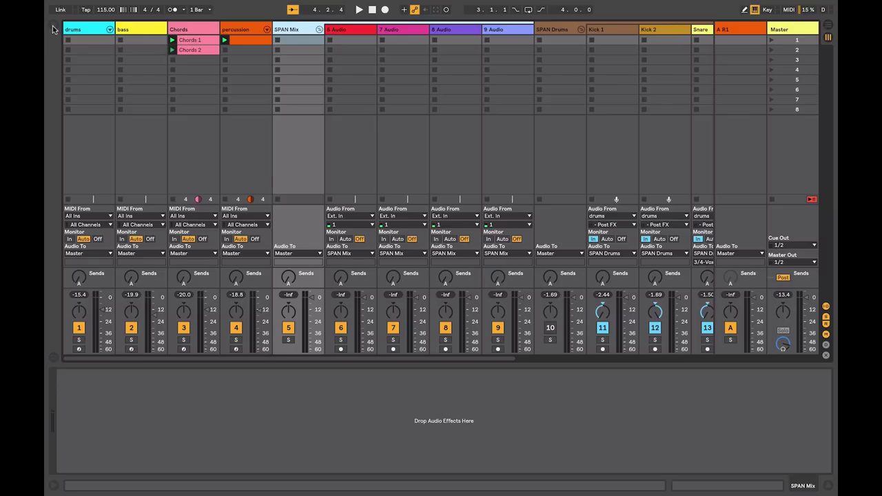
# Load the Voxengo SPAN plug-in from the browser onto the SPAN Mix group
pyautogui.click(54, 26)
pyautogui.click(81, 184)
pyautogui.write('span')
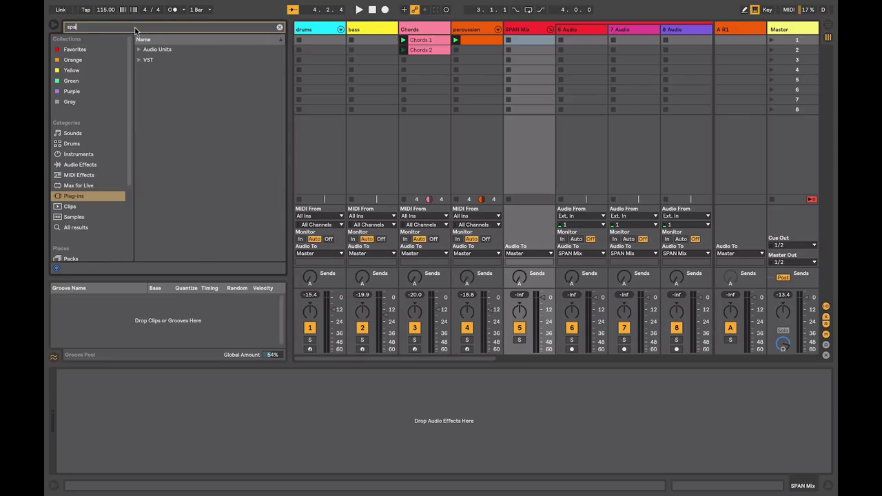
pyautogui.doubleClick(166, 65)
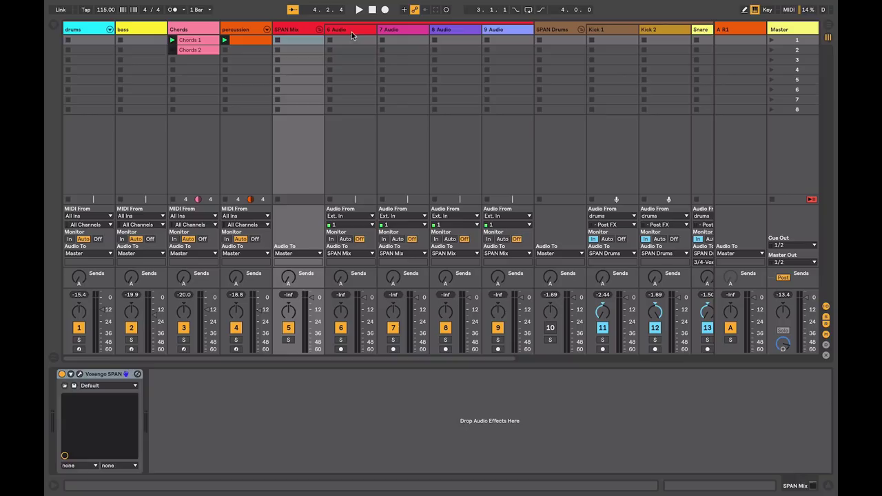
# Name tracks 6–9 Drums, bass, chords and percussion in sequence
pyautogui.click(352, 31)
pyautogui.hotkey('ctrl', 'r')
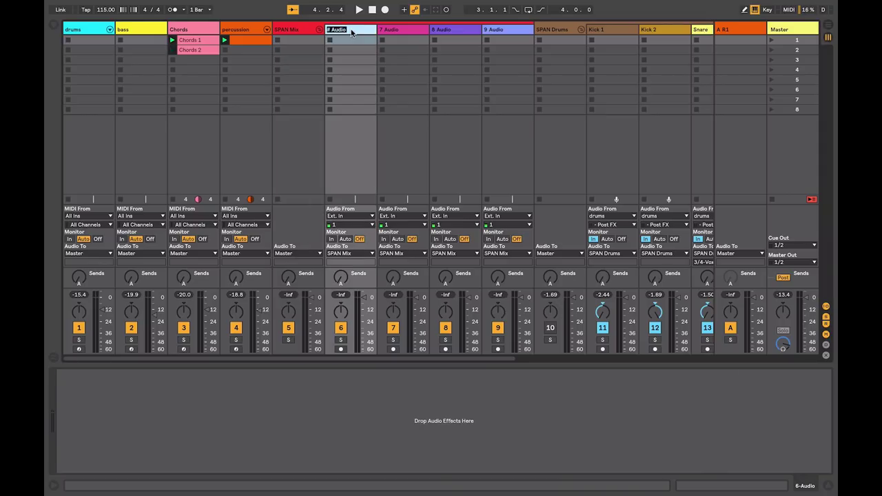
pyautogui.write('Drums')
pyautogui.press('Tab')
pyautogui.write('ba')
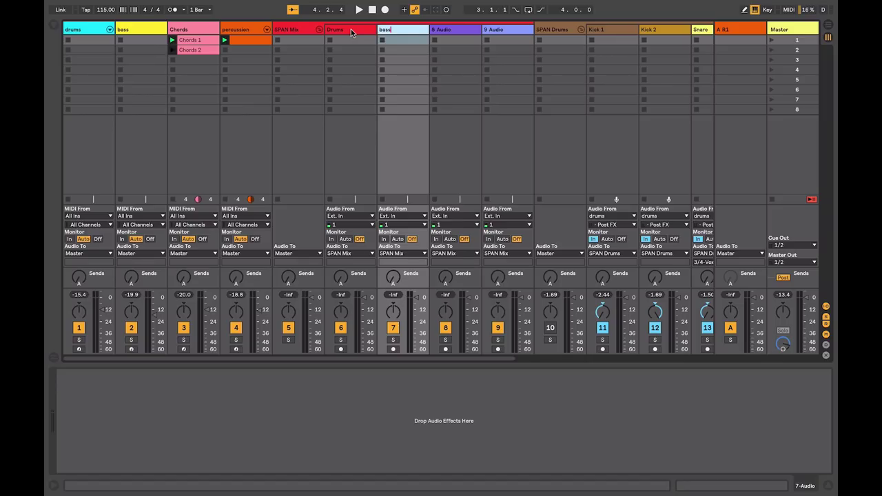
pyautogui.write('ss')
pyautogui.press('Tab')
pyautogui.write('ch')
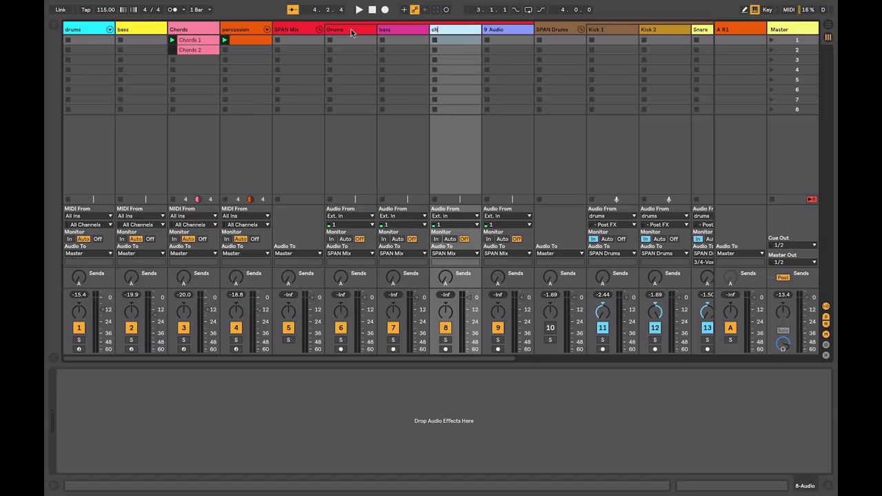
pyautogui.press('Tab')
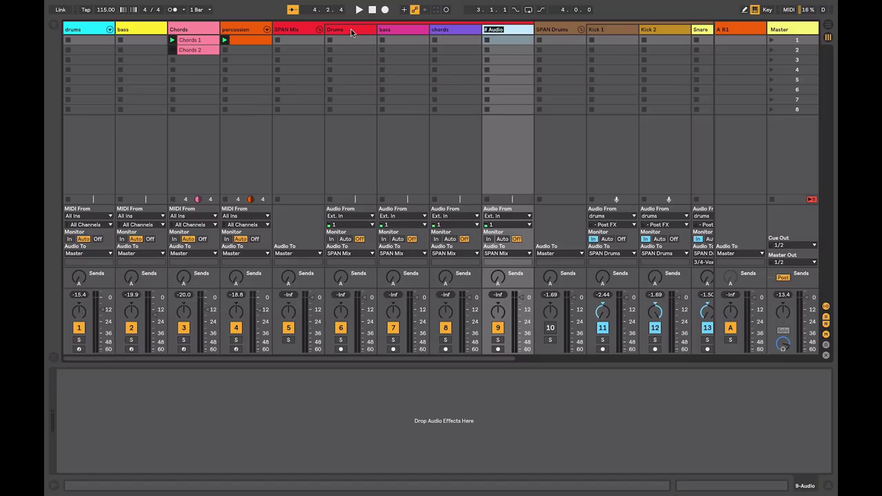
pyautogui.write('percussion')
pyautogui.press('Return')
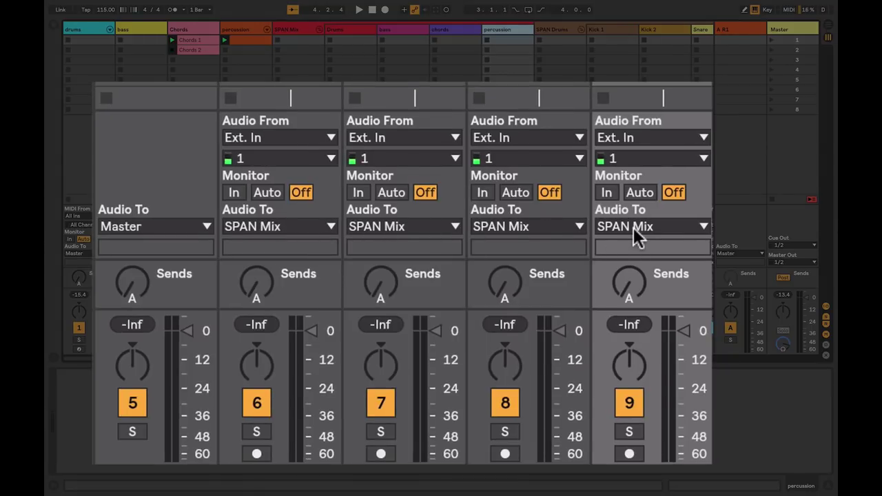
# Pan the Drums track left and the bass track right
pyautogui.moveTo(256, 362); pyautogui.dragTo(256, 385)
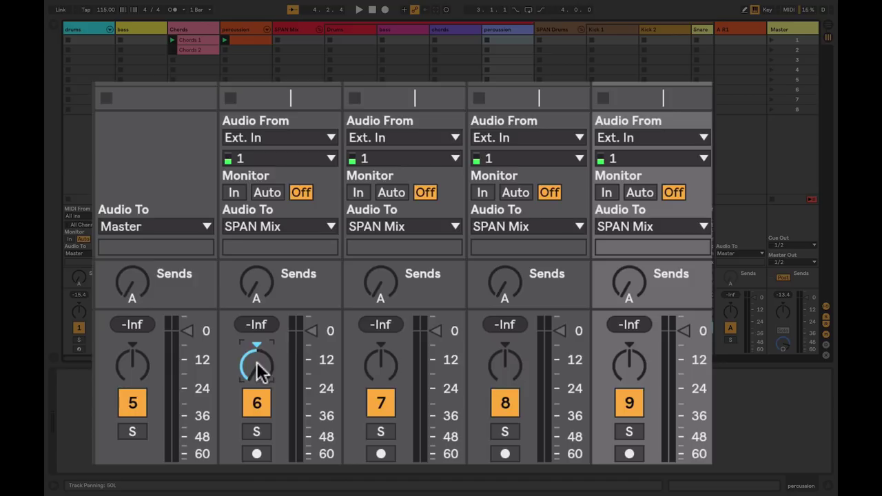
pyautogui.press('Delete')
pyautogui.moveTo(257, 363); pyautogui.dragTo(256, 386)
pyautogui.moveTo(374, 364); pyautogui.dragTo(374, 341)
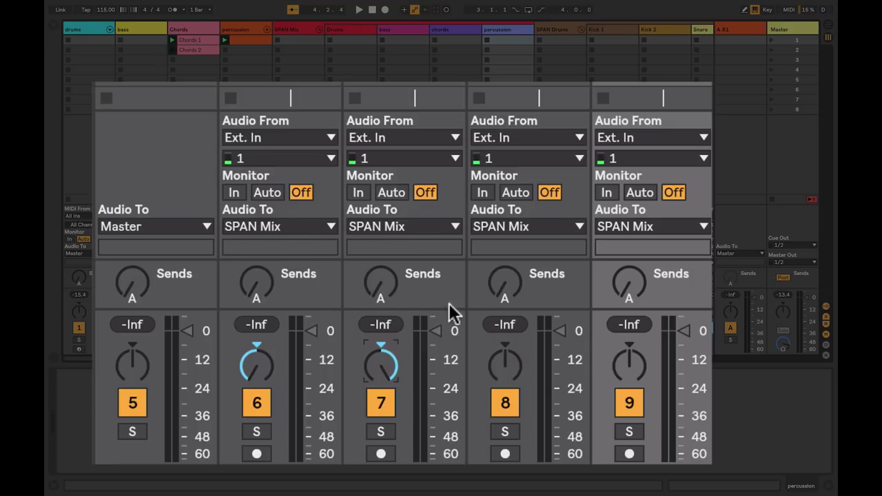
# Route chords and percussion to SPAN Mix's 3/4 input, pan them, and deactivate track 5
pyautogui.click(498, 223)
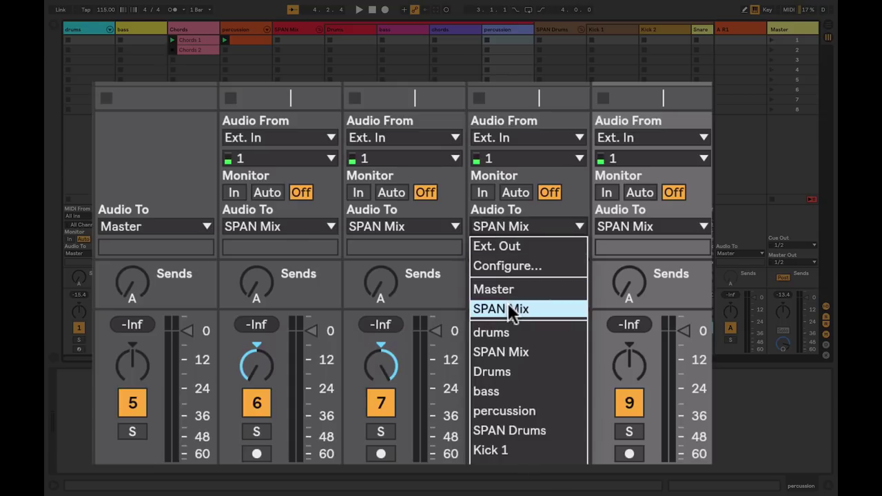
pyautogui.click(511, 351)
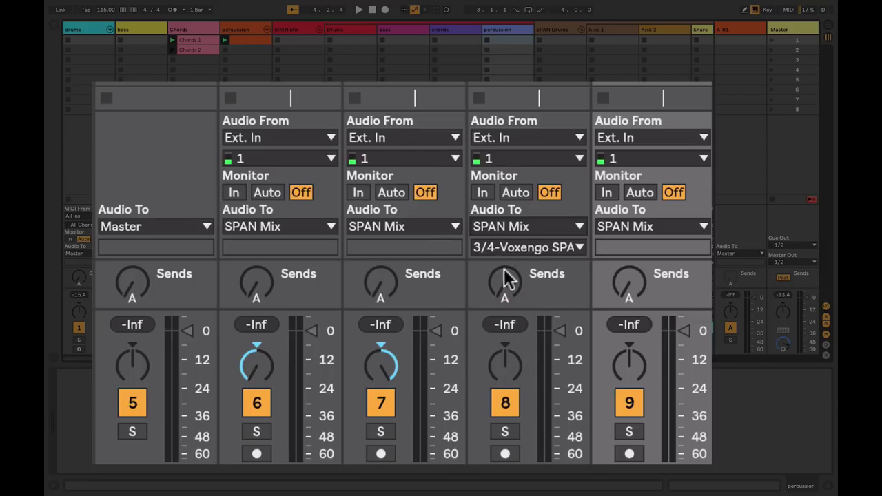
pyautogui.moveTo(510, 370); pyautogui.dragTo(510, 393)
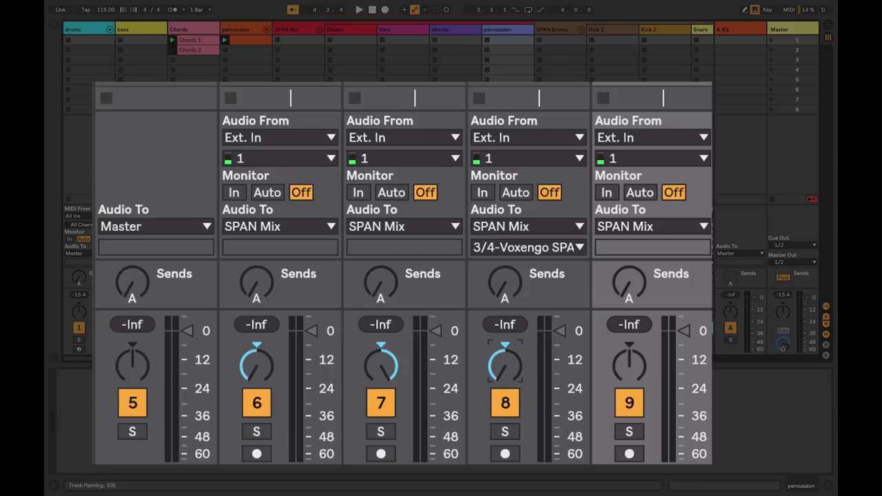
pyautogui.click(610, 226)
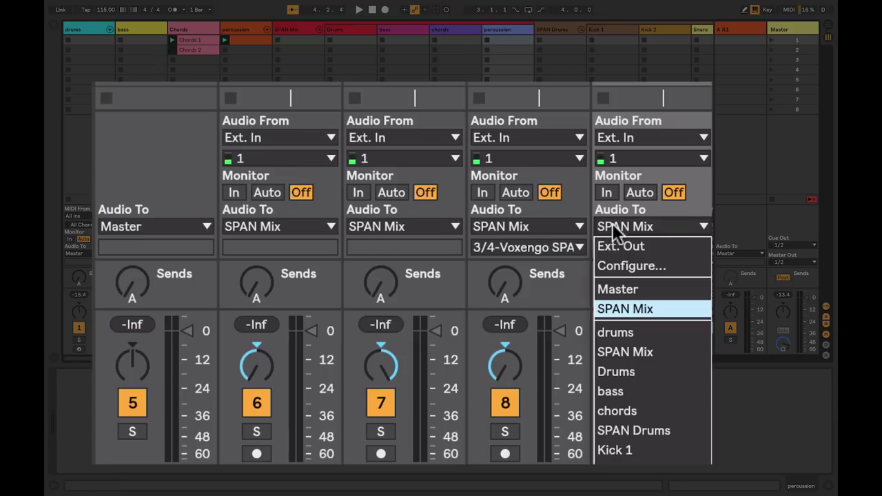
pyautogui.click(638, 351)
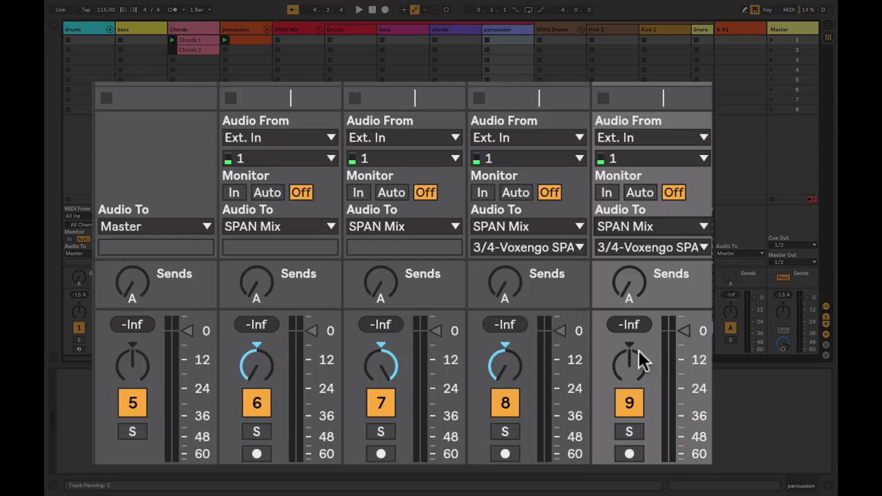
pyautogui.moveTo(637, 365); pyautogui.dragTo(637, 344)
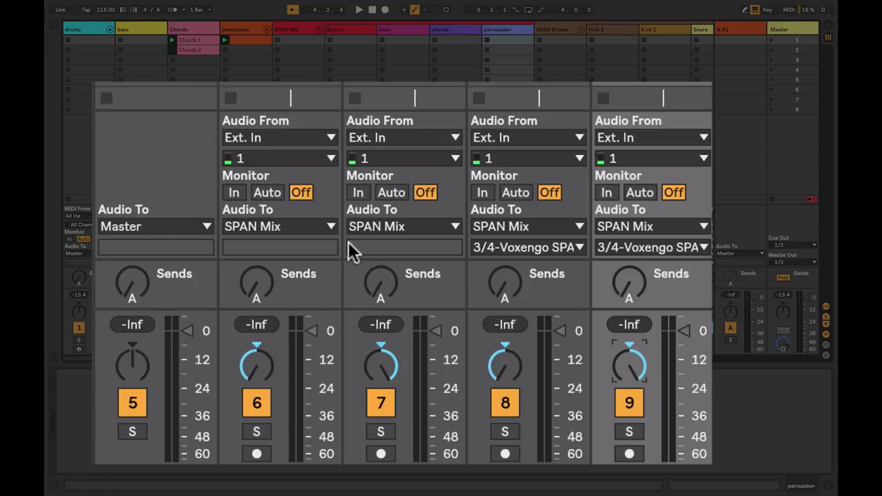
pyautogui.click(132, 404)
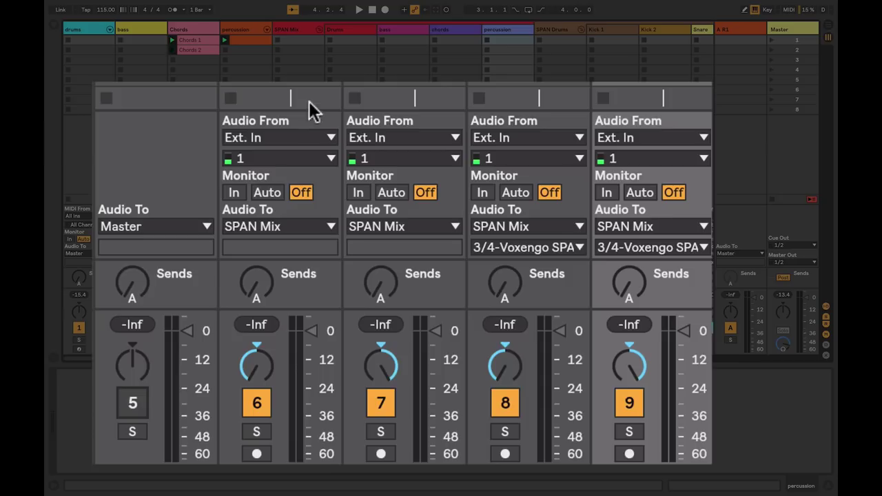
# Feed the Drums and bass tracks from drums and bass, tapped Post FX
pyautogui.click(271, 134)
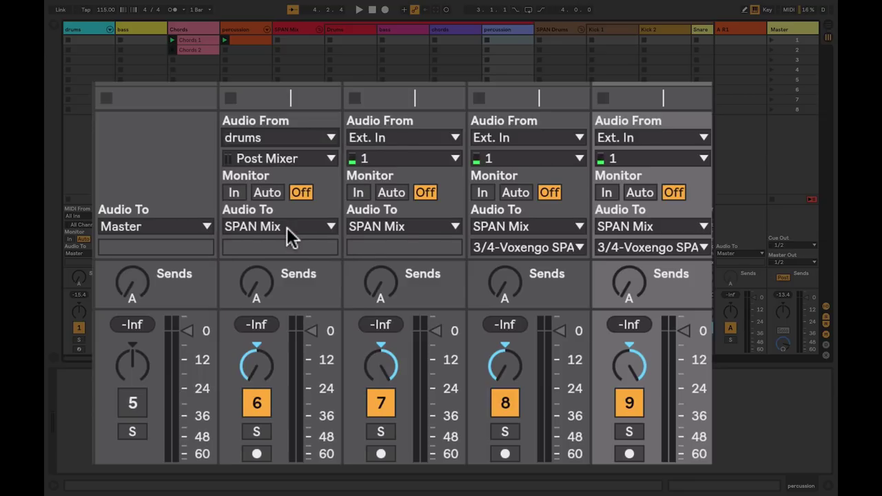
pyautogui.click(276, 157)
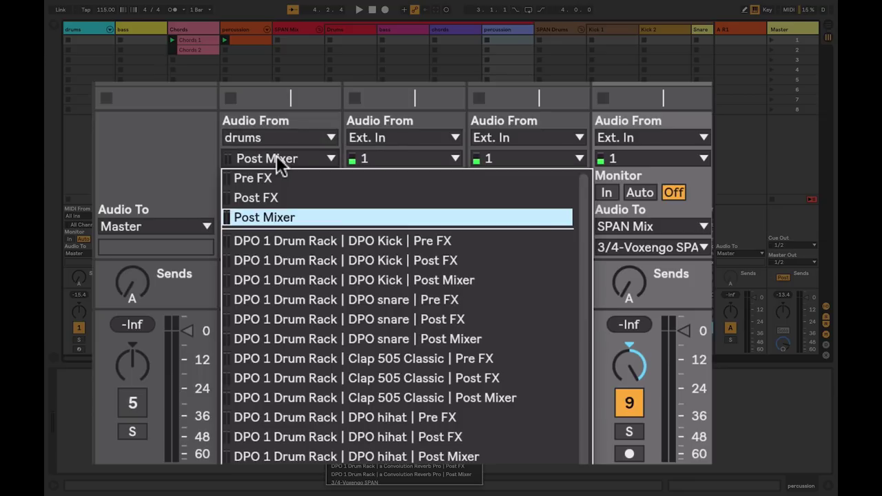
pyautogui.click(296, 198)
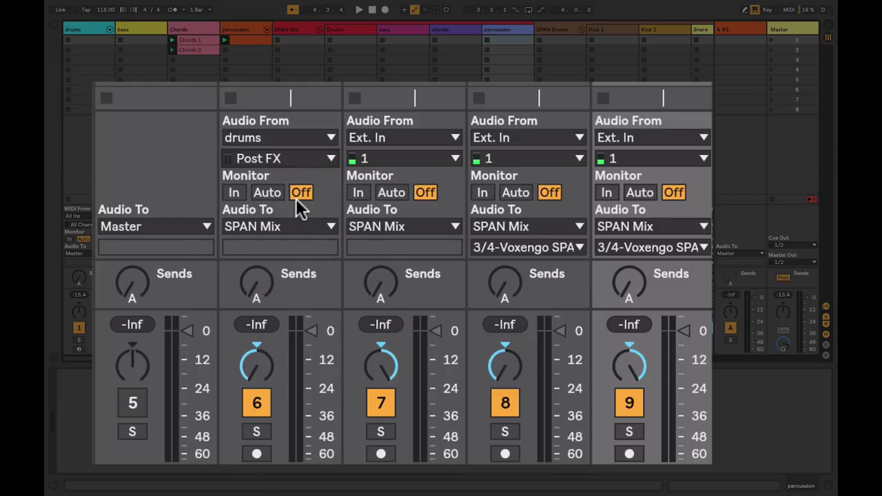
pyautogui.click(358, 135)
pyautogui.click(377, 242)
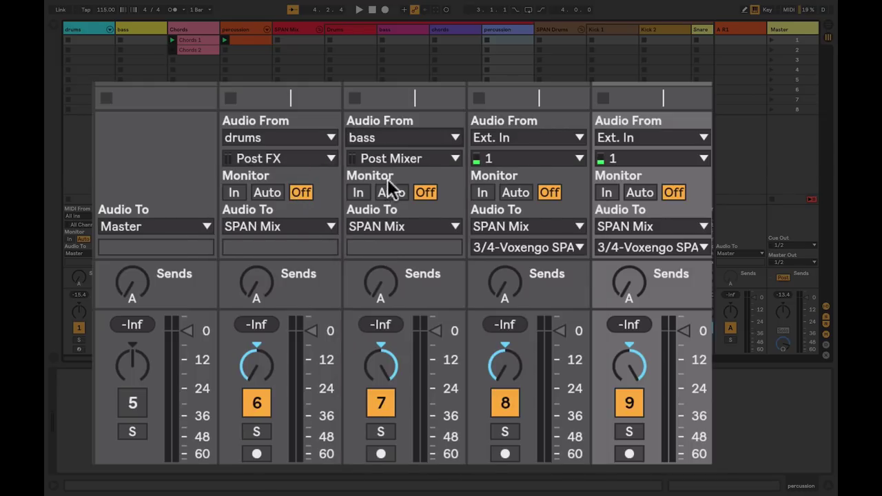
pyautogui.click(398, 159)
pyautogui.click(400, 195)
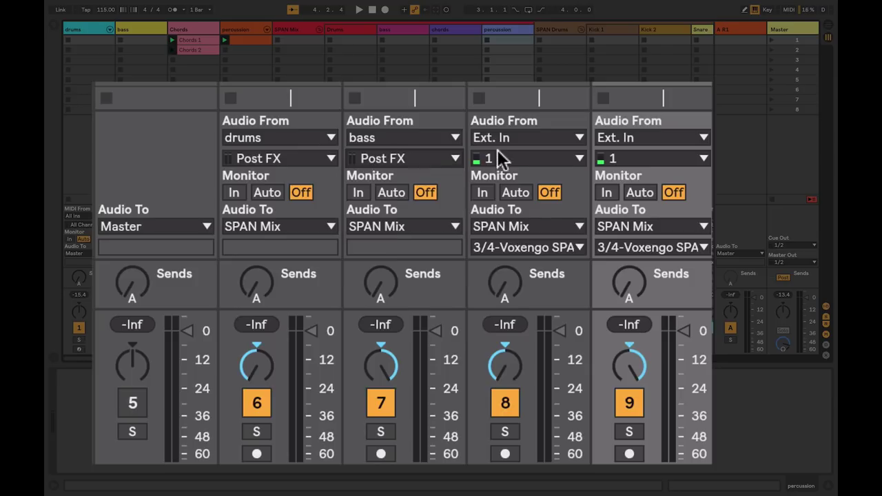
# Feed the chords and percussion tracks from Chords and percussion, tapped Post FX
pyautogui.click(498, 137)
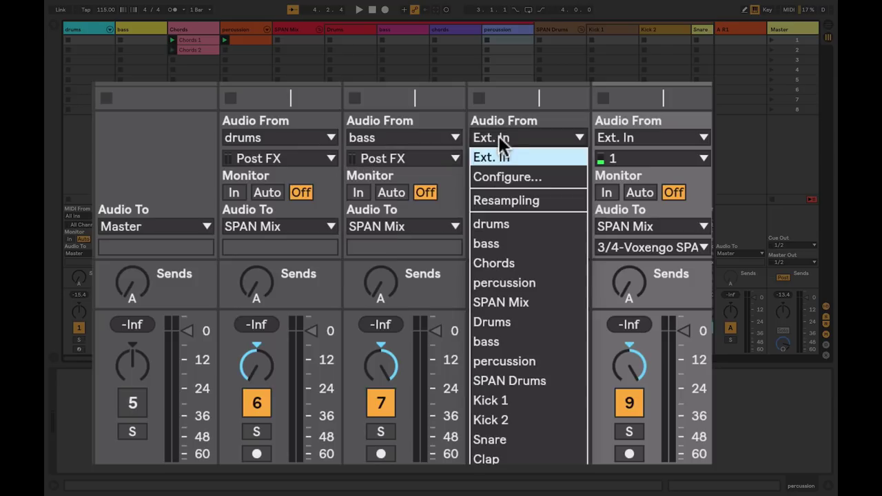
pyautogui.click(522, 262)
pyautogui.click(518, 166)
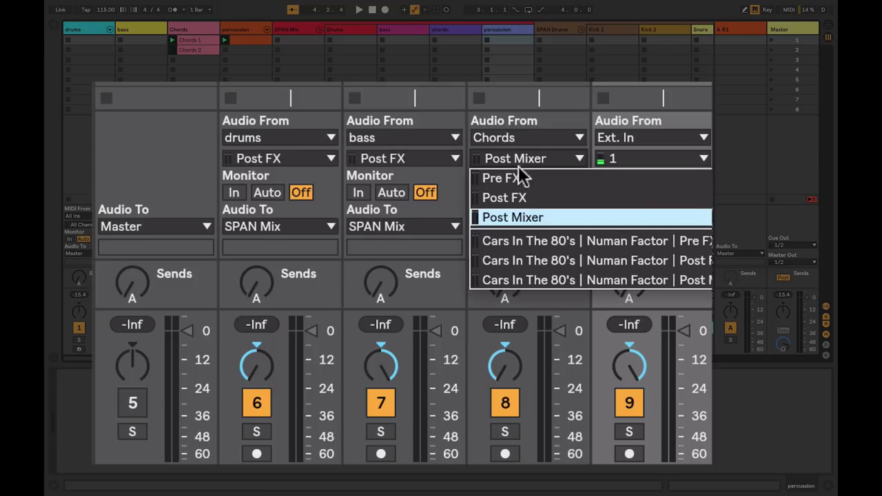
pyautogui.click(524, 200)
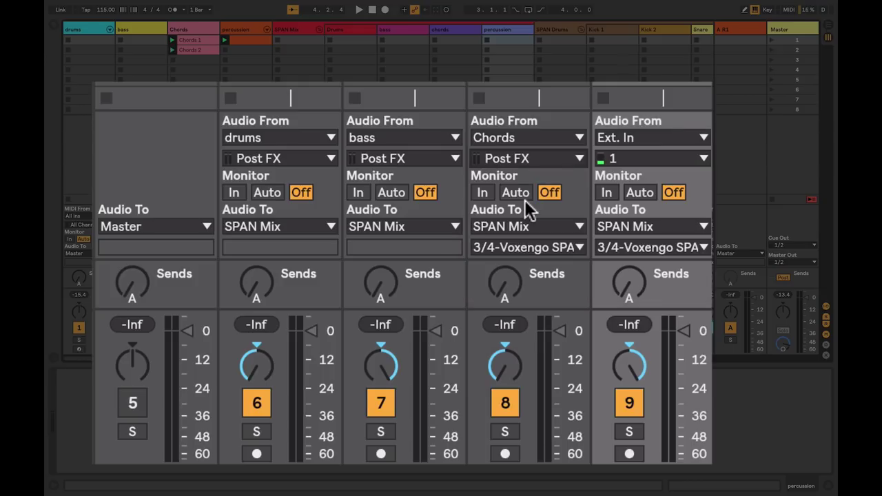
pyautogui.click(610, 137)
pyautogui.click(644, 281)
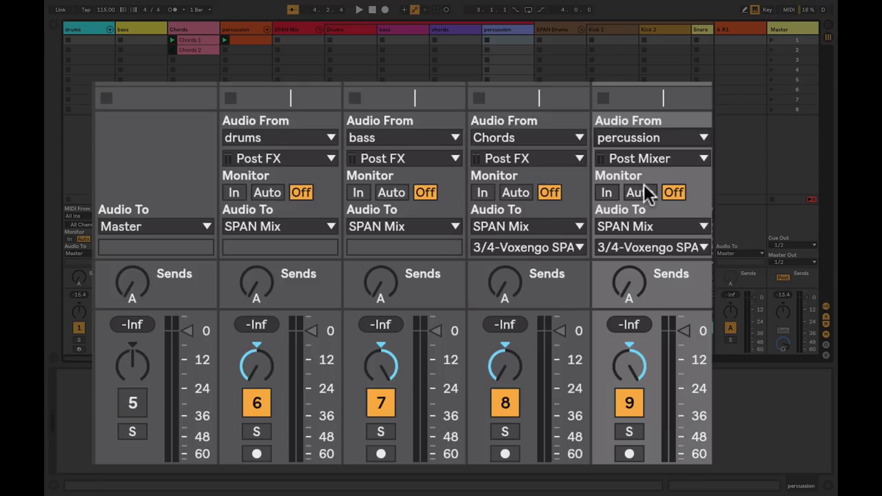
pyautogui.click(625, 155)
pyautogui.click(634, 196)
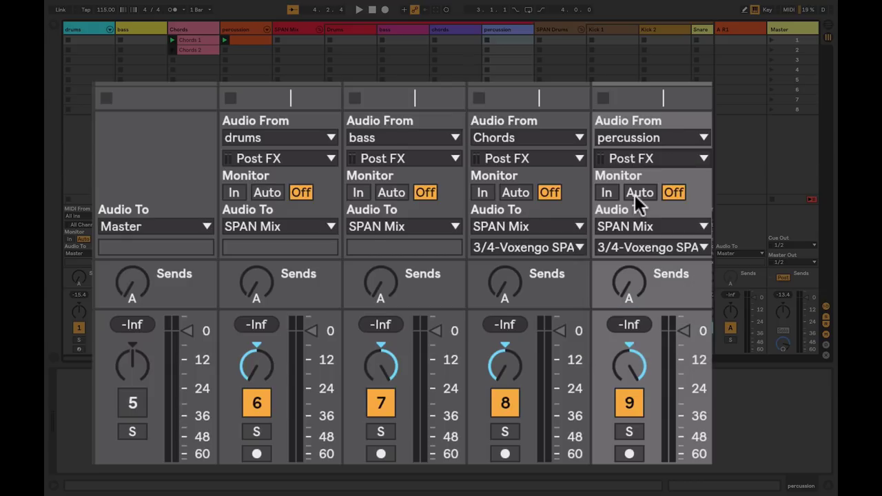
# Set Monitor to In on drums, bass, Chords and percussion, then start playback
pyautogui.click(236, 193)
pyautogui.click(357, 193)
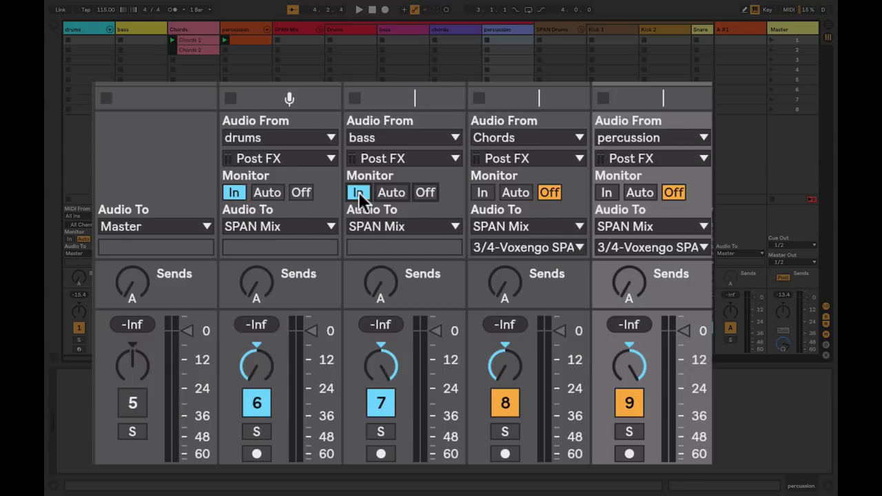
pyautogui.click(485, 193)
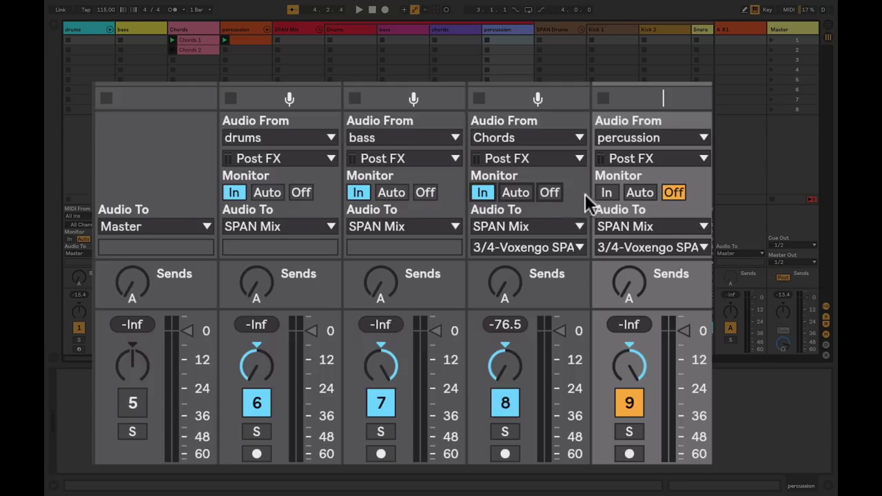
pyautogui.click(606, 193)
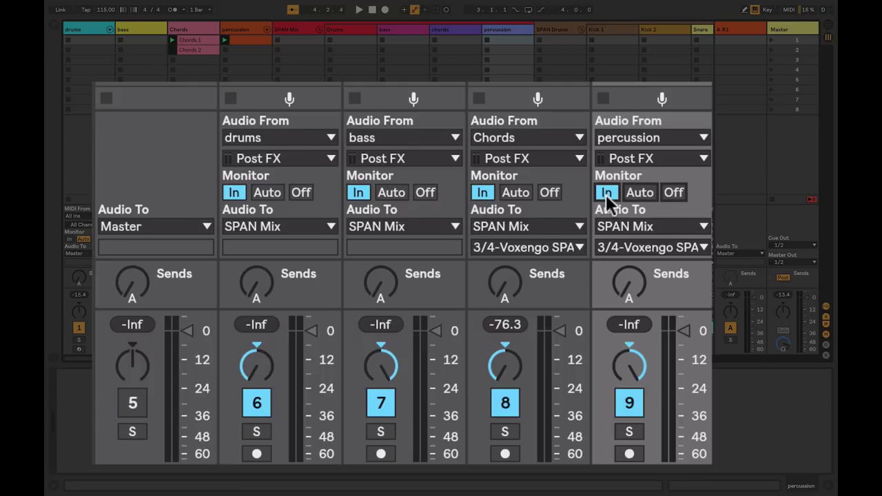
pyautogui.press('space')
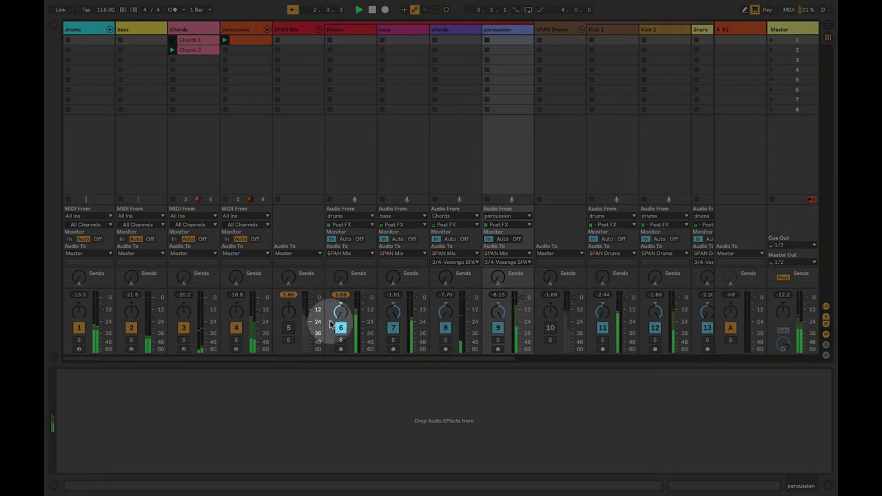
# Select the SPAN Mix track and open its Voxengo SPAN plugin window
pyautogui.click(290, 29)
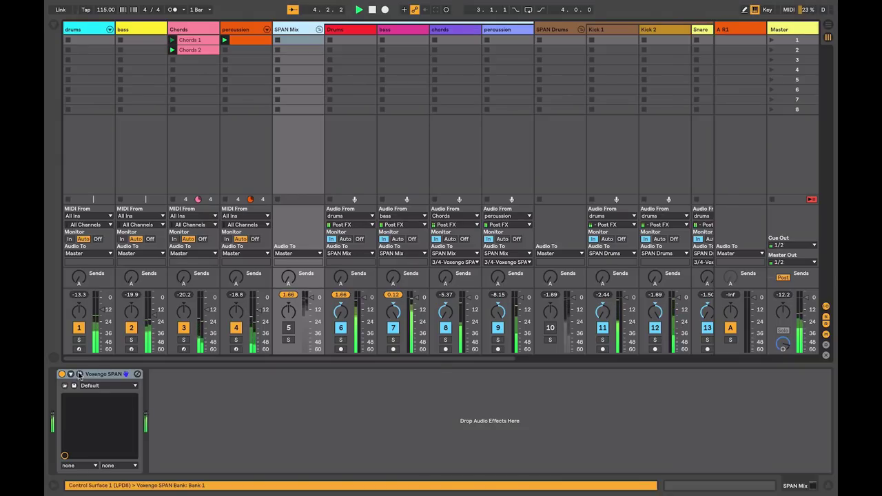
pyautogui.click(80, 374)
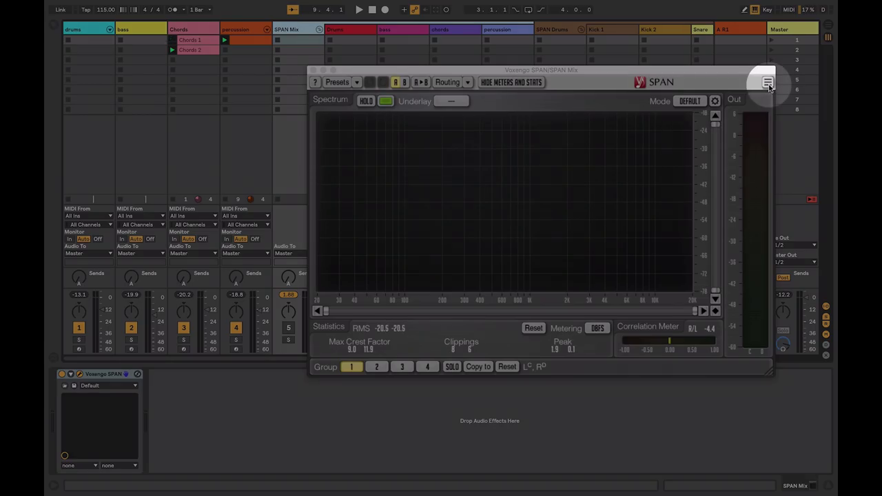
pyautogui.click(767, 83)
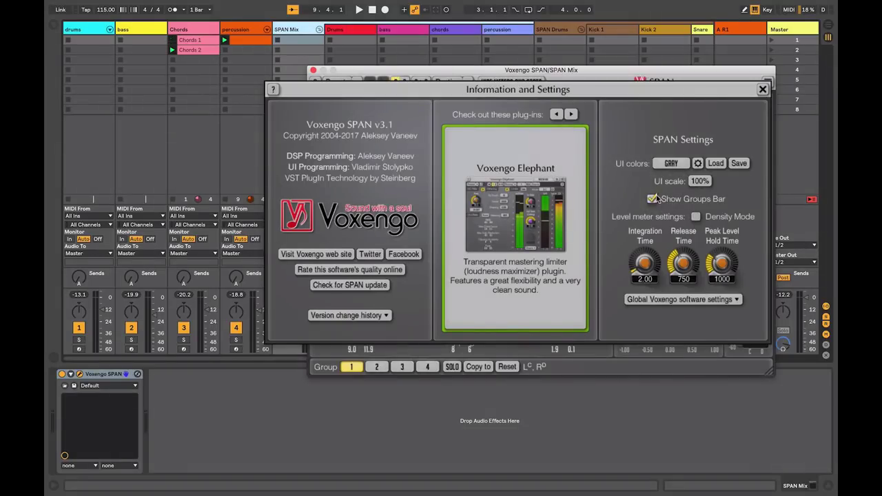
pyautogui.click(653, 197)
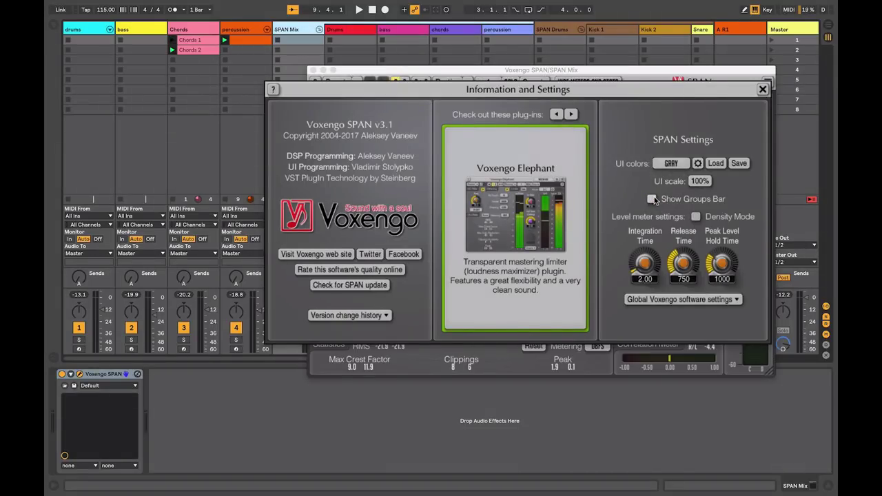
pyautogui.click(652, 199)
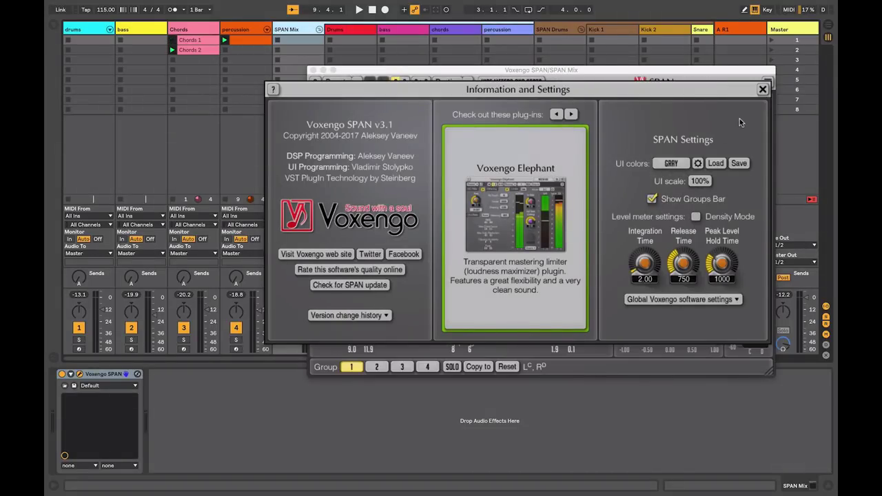
pyautogui.click(763, 90)
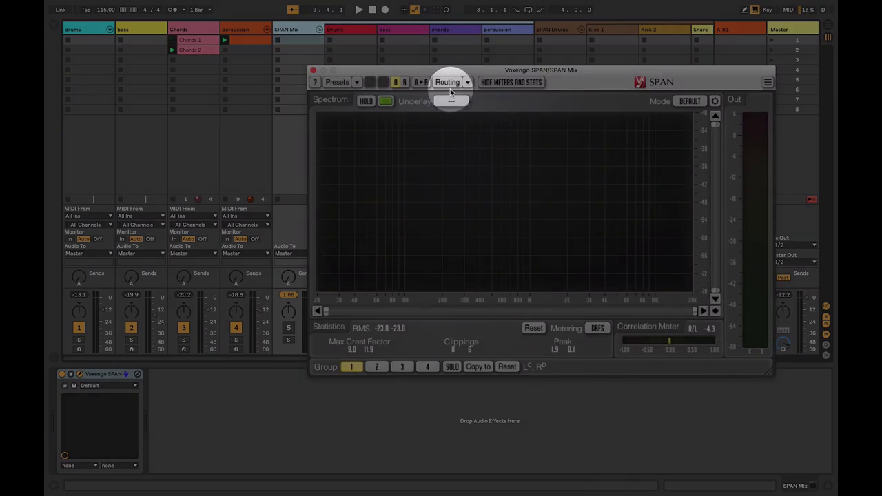
# In SPAN's Routing panel, set IN3 to E, IN4 to F, and channel D to group 2
pyautogui.click(448, 83)
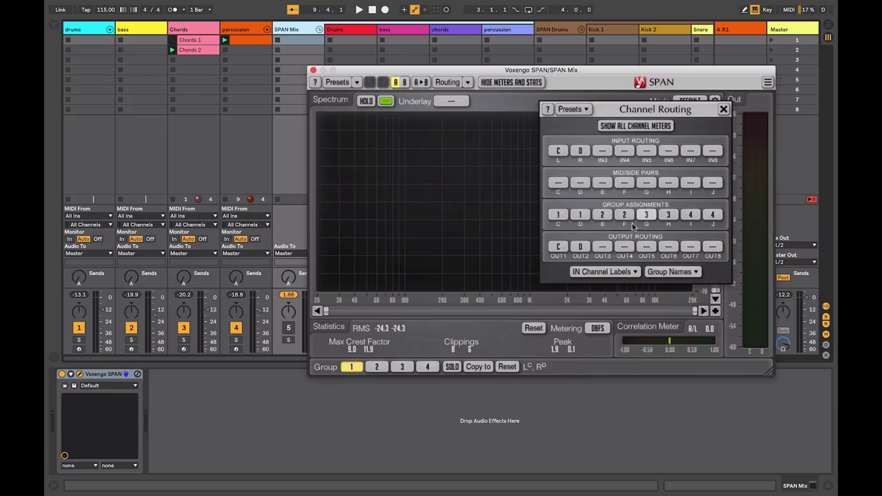
pyautogui.click(602, 150)
pyautogui.click(602, 193)
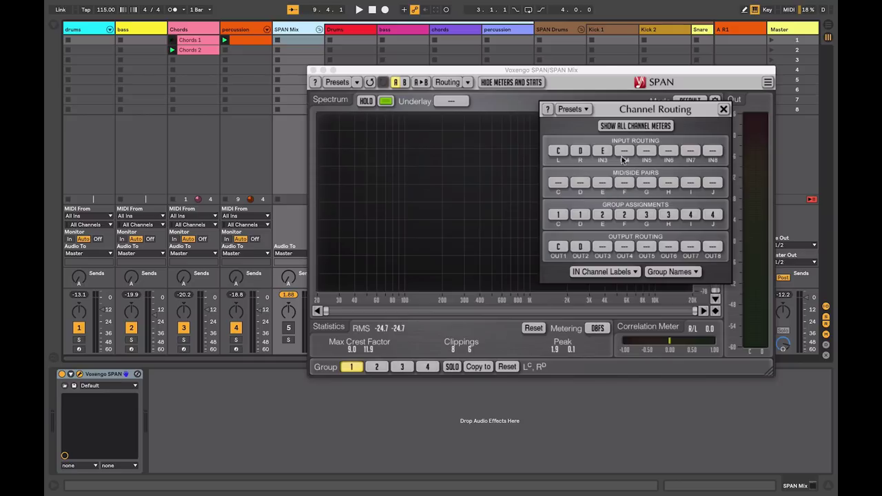
pyautogui.click(625, 150)
pyautogui.click(624, 204)
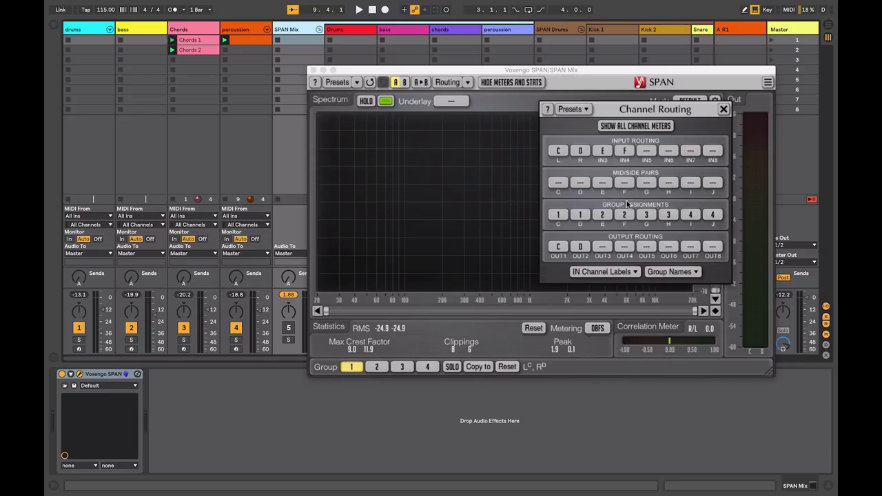
pyautogui.click(580, 215)
pyautogui.click(584, 139)
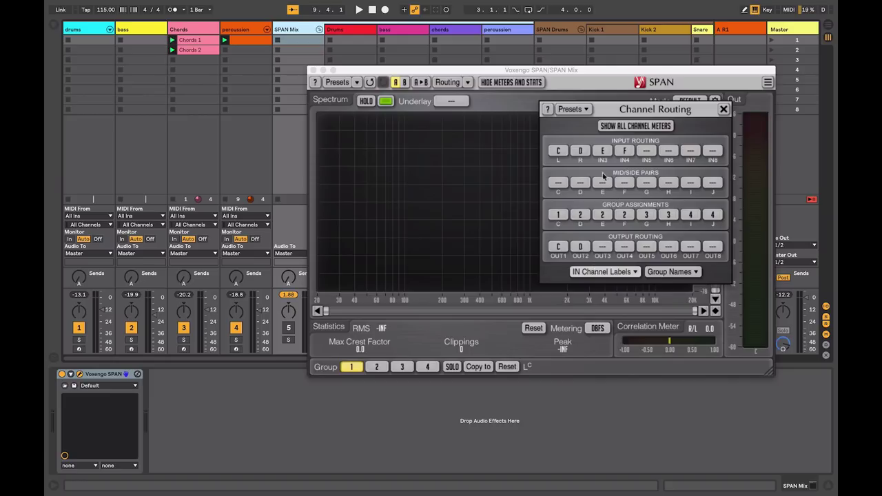
pyautogui.moveTo(584, 112); pyautogui.dragTo(478, 124)
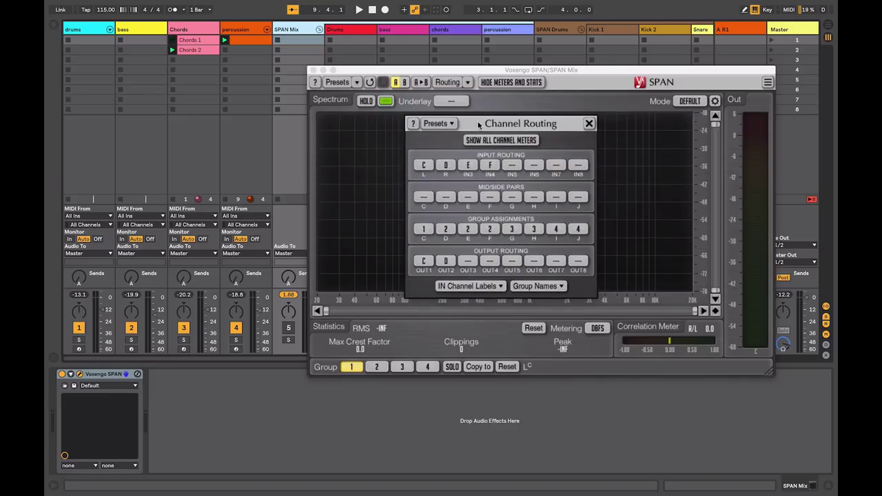
# Enter the IN1–IN4 channel labels as drums, bass, chords and perc
pyautogui.click(469, 285)
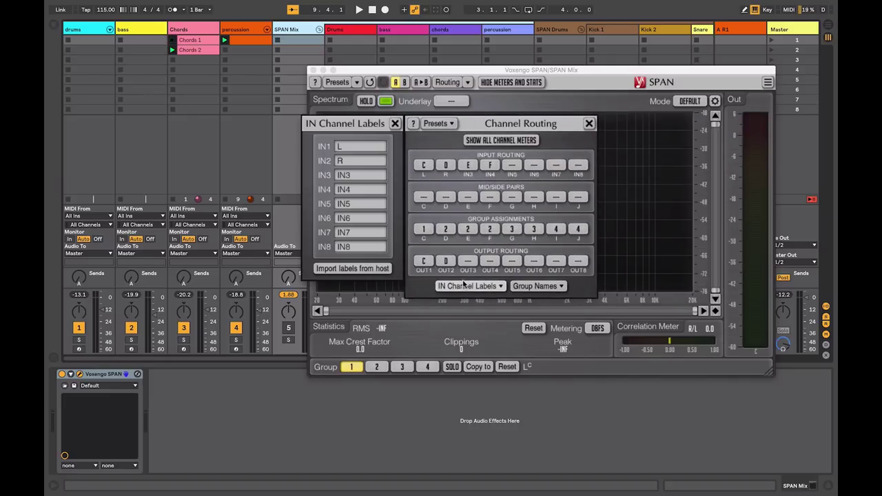
pyautogui.click(360, 147)
pyautogui.write('drums')
pyautogui.press('Tab')
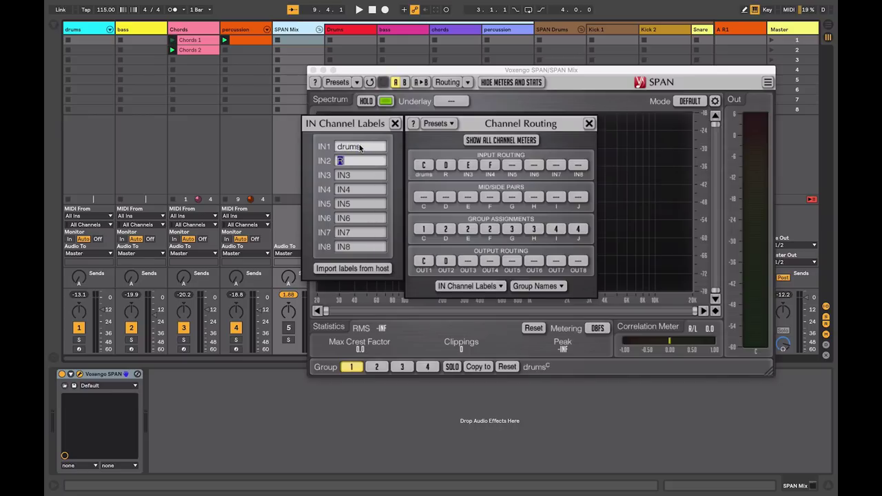
pyautogui.write('BSD')
pyautogui.press('Tab')
pyautogui.write('cho')
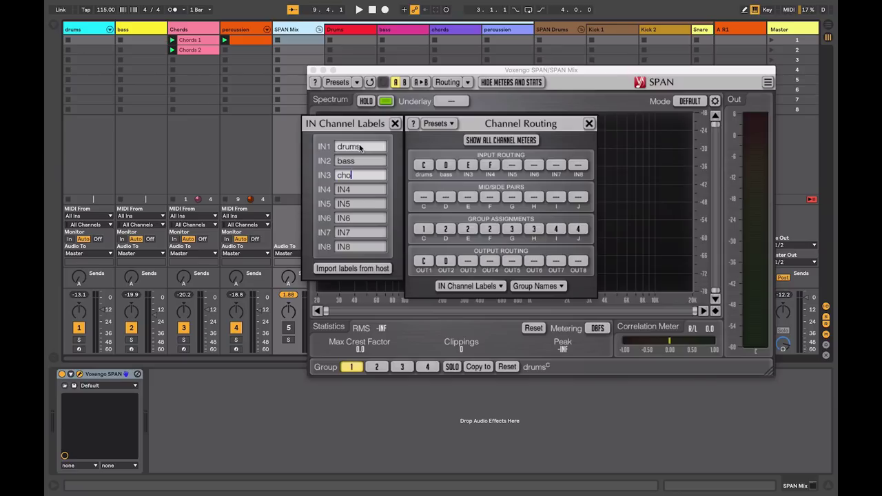
pyautogui.press('Tab')
pyautogui.write('pe')
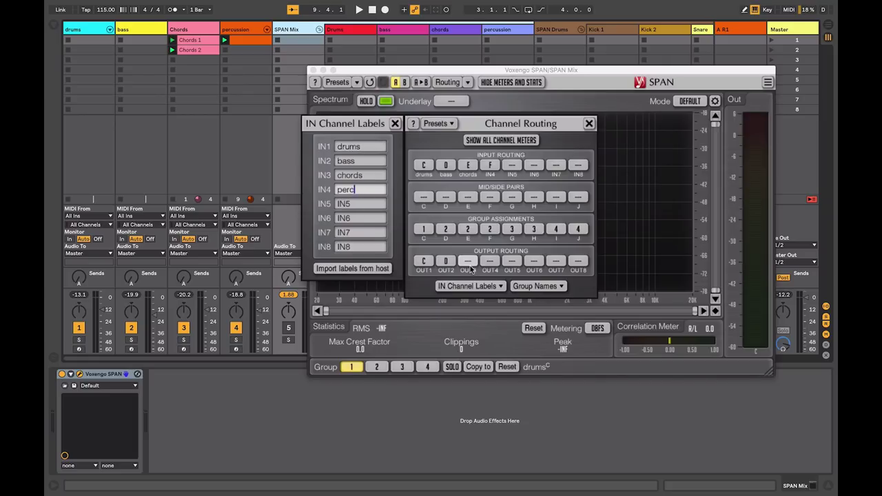
# Enter Group 1–4 names as drums, bass, chords and per in SPAN's Group Names editor
pyautogui.click(535, 286)
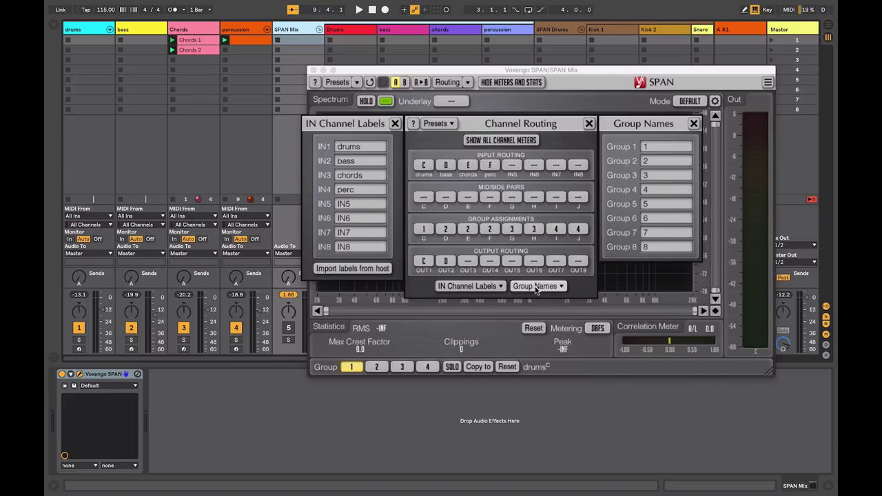
pyautogui.click(660, 147)
pyautogui.write('drums')
pyautogui.press('Tab')
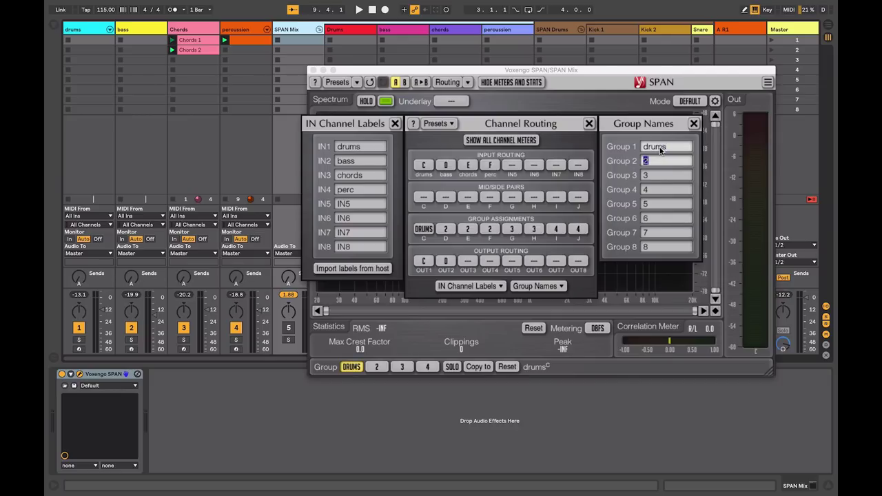
pyautogui.write('bass')
pyautogui.press('Tab')
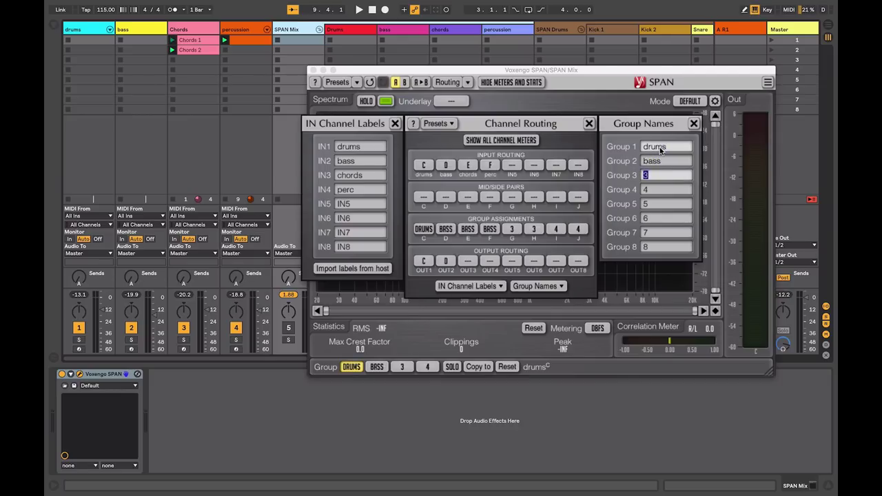
pyautogui.write('choir')
pyautogui.write('rds')
pyautogui.press('Tab')
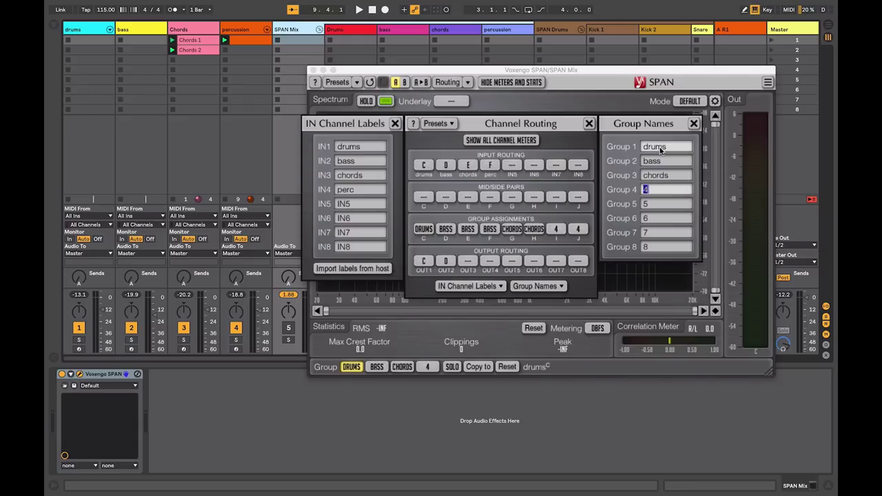
pyautogui.write('percuss')
pyautogui.press('BackSpace')
pyautogui.press('BackSpace')
pyautogui.press('BackSpace')
pyautogui.press('BackSpace')
pyautogui.press('Return')
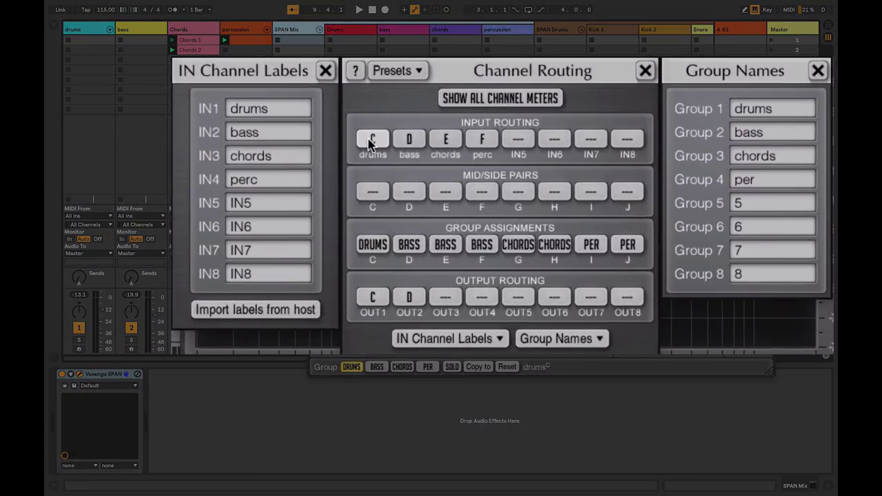
# Leave inputs C and D as they are, and assign E to CHORDS and F to PER
pyautogui.click(370, 141)
pyautogui.click(367, 142)
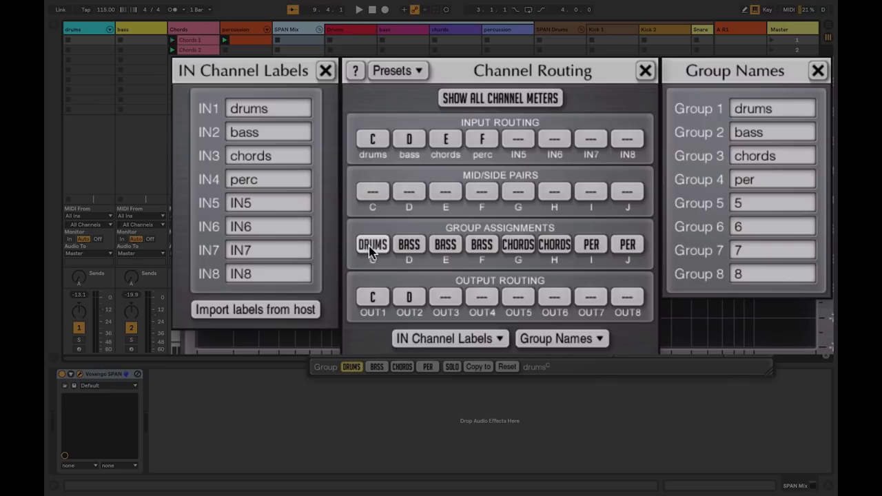
pyautogui.click(408, 246)
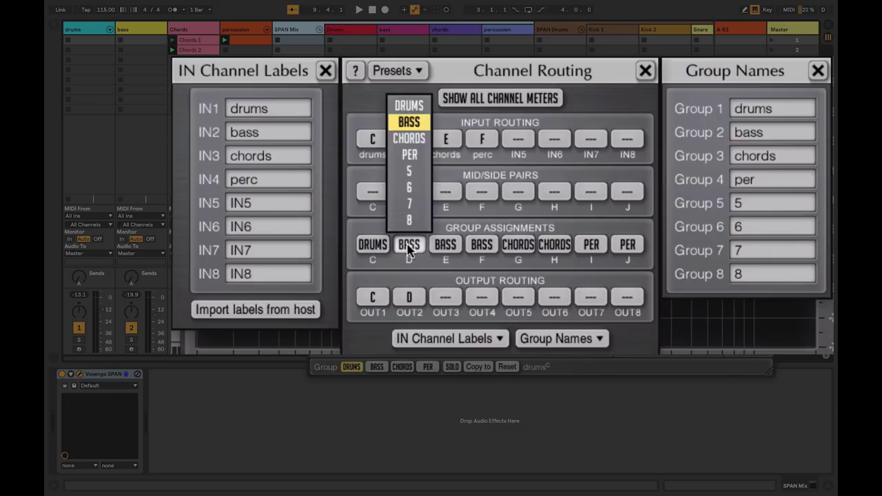
pyautogui.click(432, 254)
pyautogui.click(447, 245)
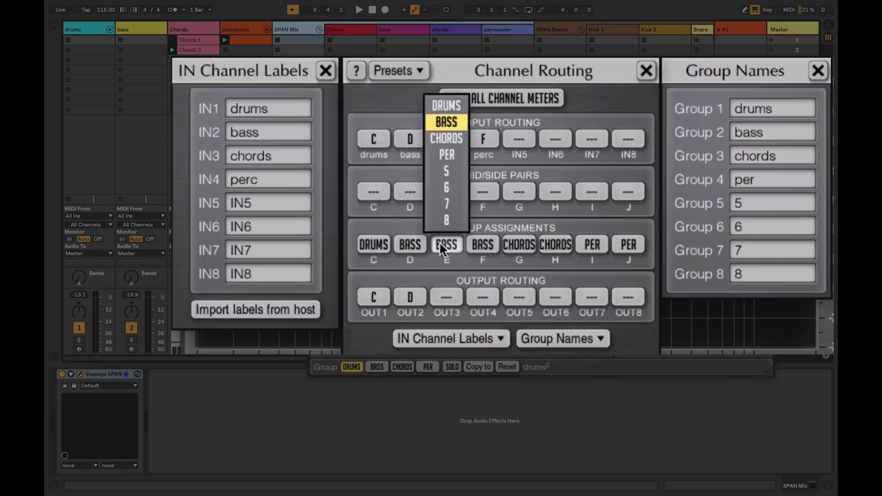
pyautogui.click(458, 137)
pyautogui.click(483, 245)
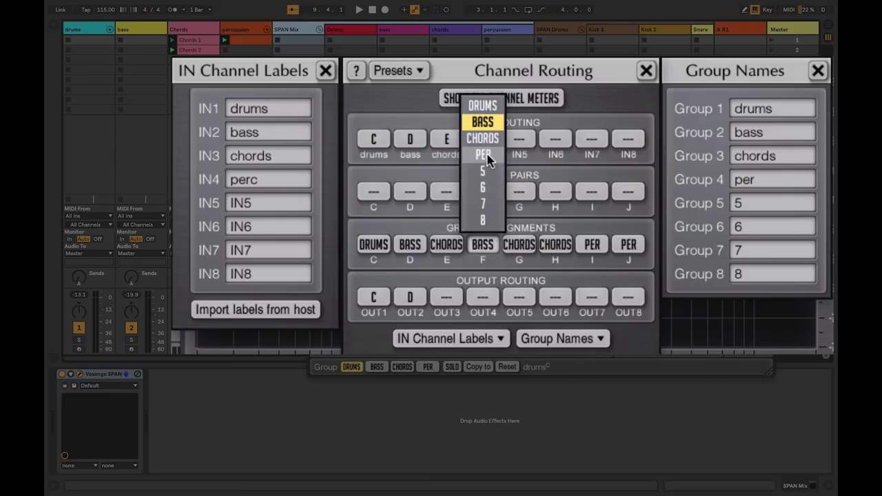
pyautogui.click(485, 156)
# Assign input pairs G, H, I and J to groups 5, 6, 7 and 8
pyautogui.click(518, 246)
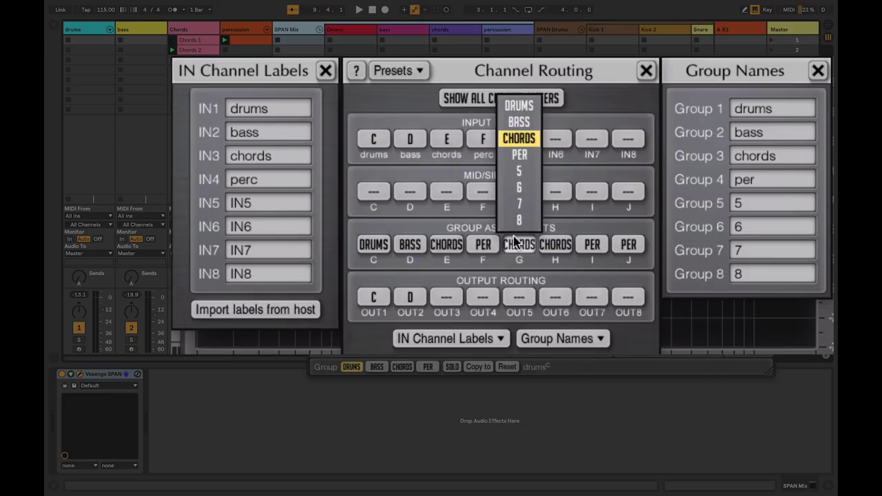
pyautogui.click(518, 171)
pyautogui.click(554, 247)
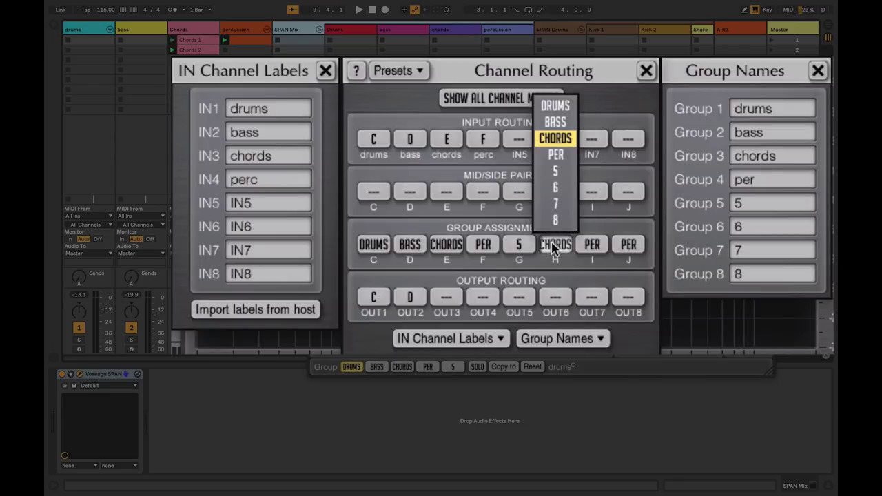
pyautogui.click(557, 188)
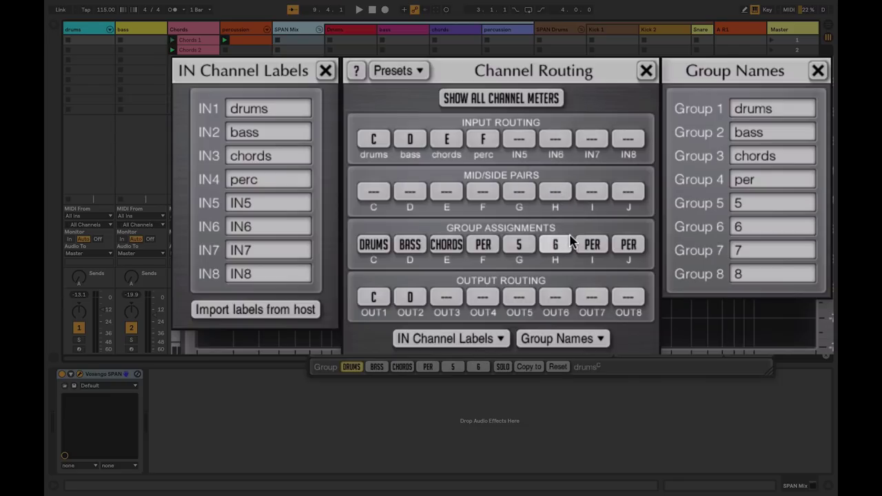
pyautogui.click(591, 245)
pyautogui.click(591, 205)
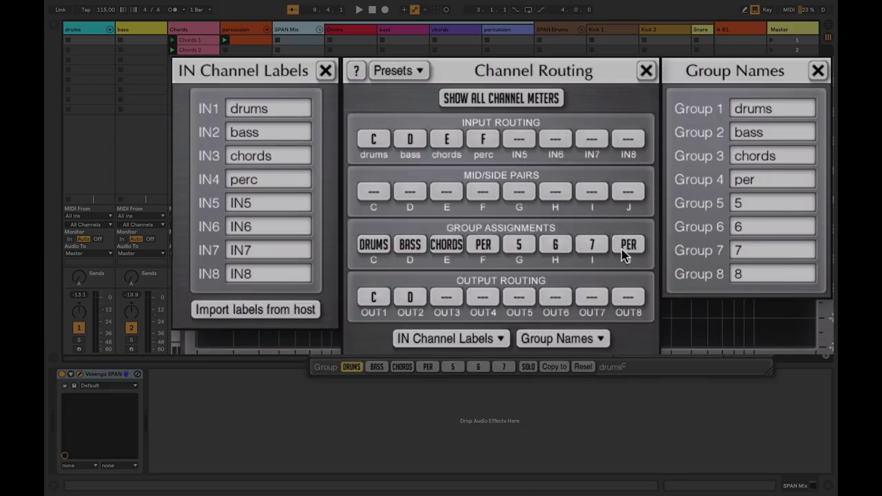
pyautogui.click(628, 244)
pyautogui.click(627, 220)
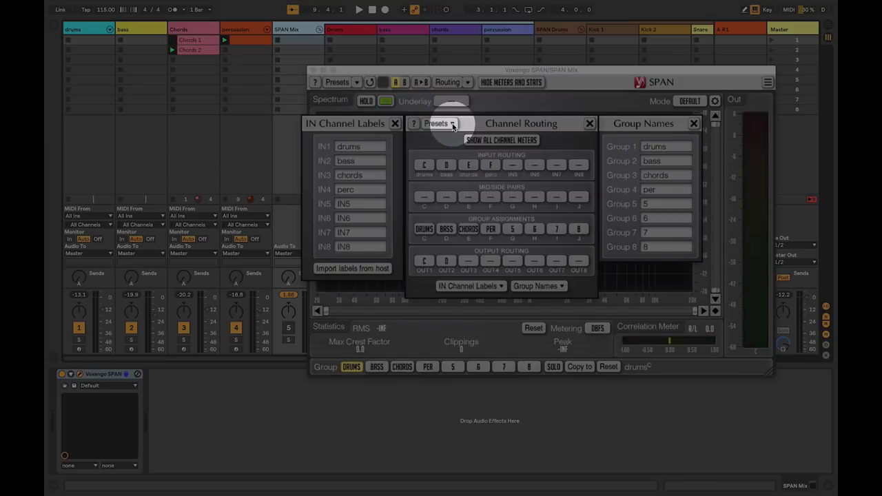
# Add a routing preset named 'Mix group' in SPAN's Routing Presets list, then close the list
pyautogui.click(452, 124)
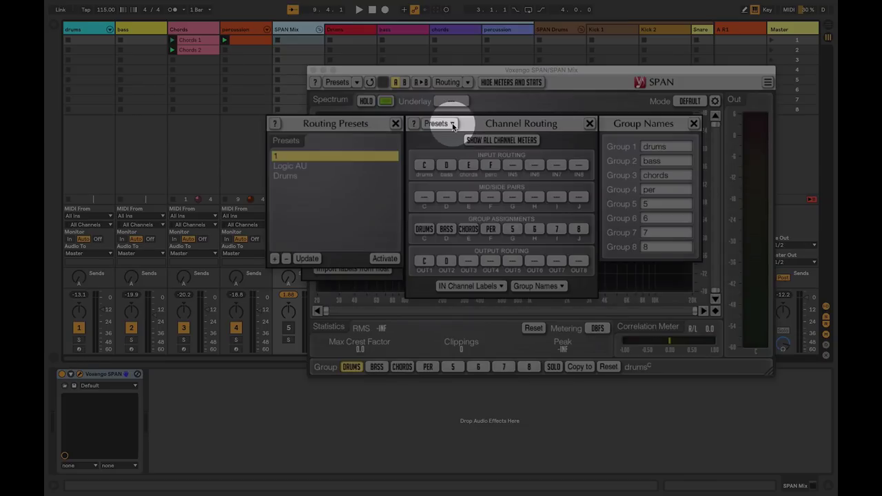
pyautogui.click(275, 258)
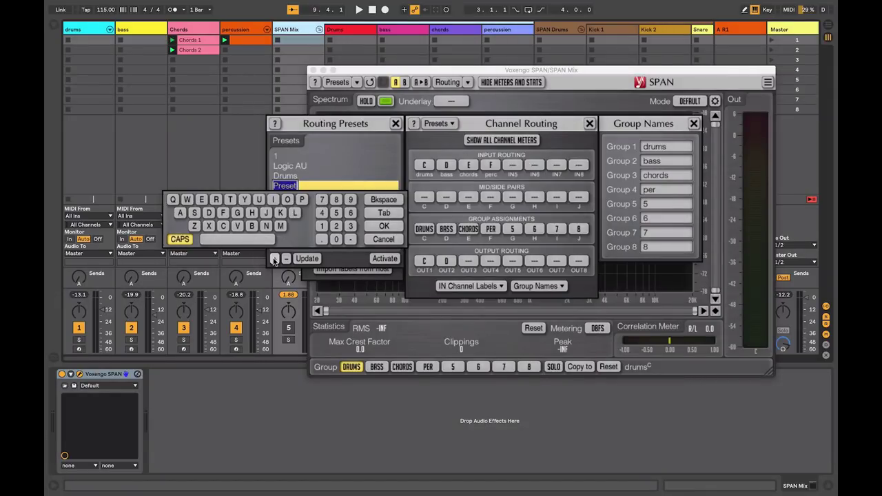
pyautogui.write('Mix group')
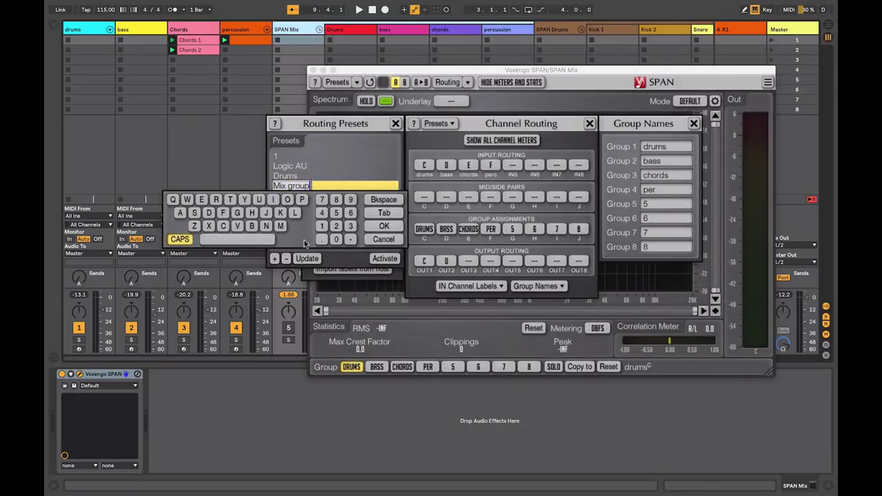
pyautogui.press('Return')
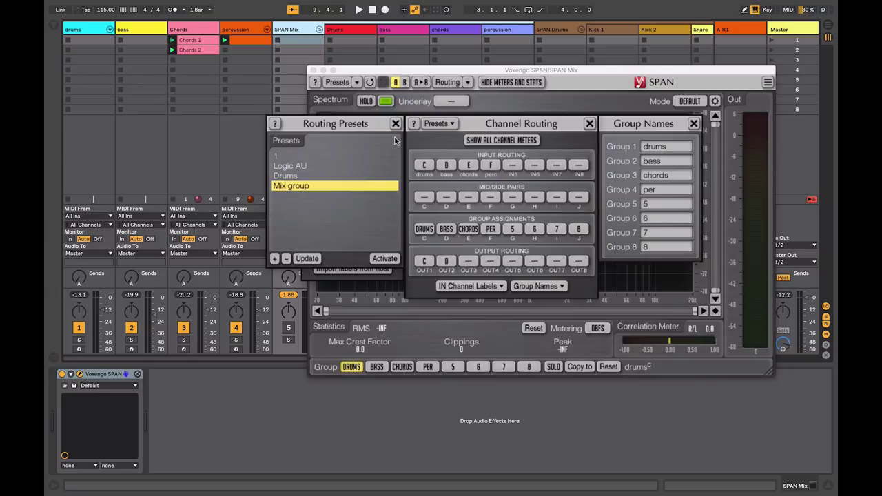
pyautogui.click(395, 124)
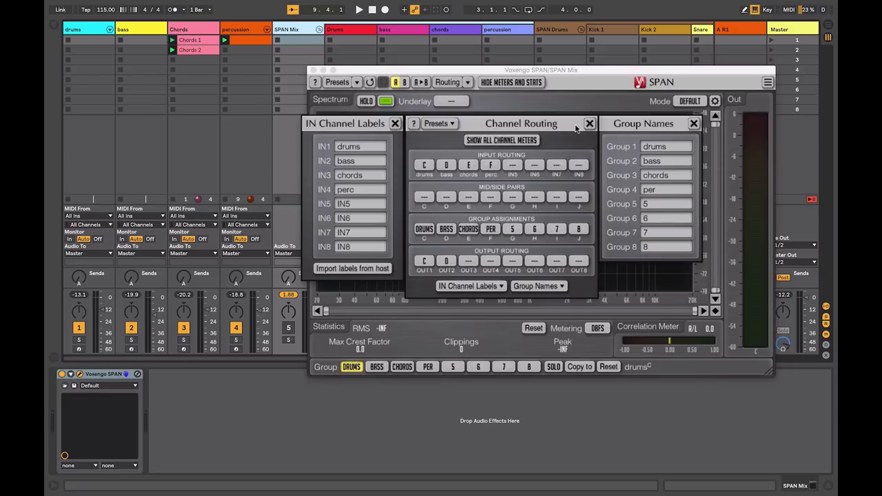
# Close Channel Routing and the SPAN window, start playback, and reopen SPAN from the device's wrench icon
pyautogui.click(586, 125)
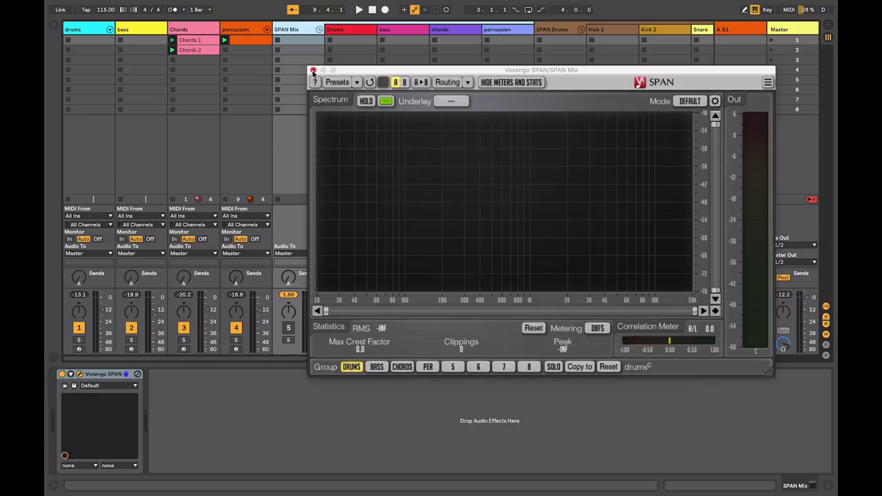
pyautogui.click(313, 71)
pyautogui.press('space')
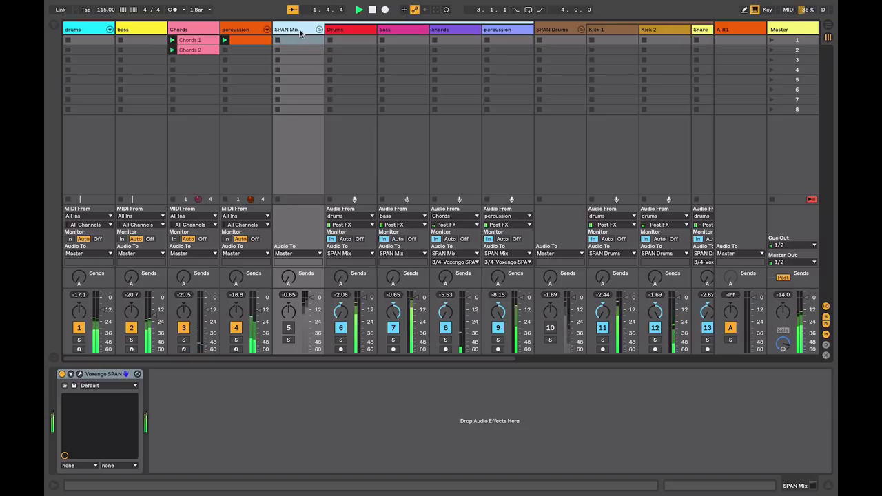
pyautogui.click(79, 373)
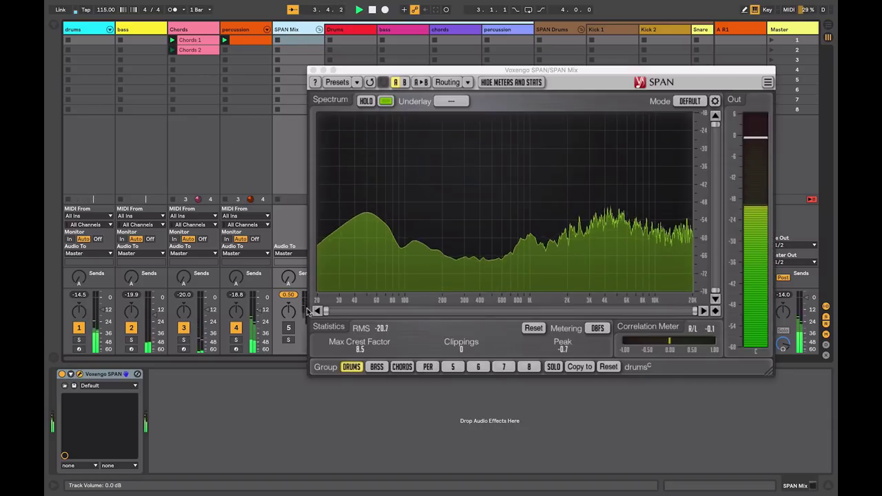
pyautogui.click(373, 367)
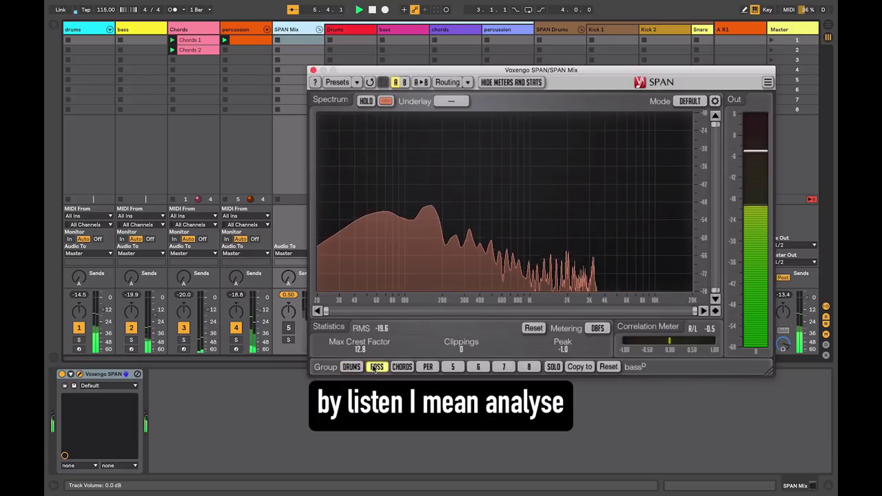
pyautogui.click(397, 365)
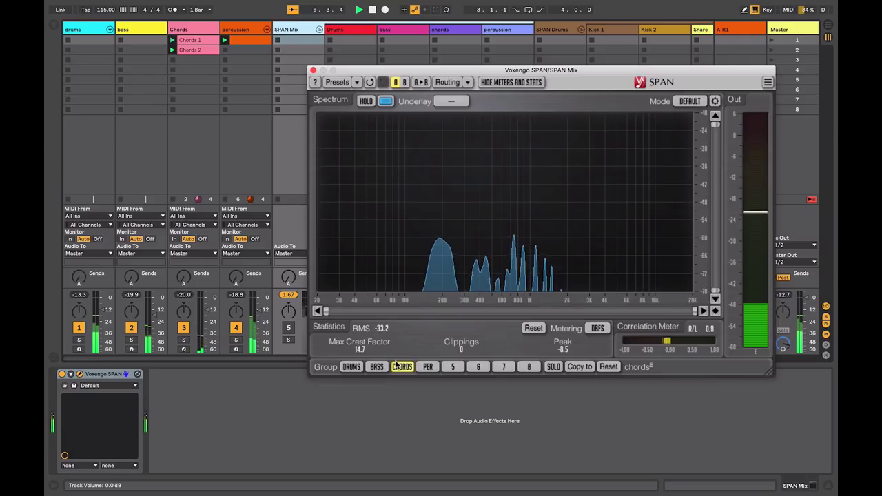
pyautogui.click(428, 367)
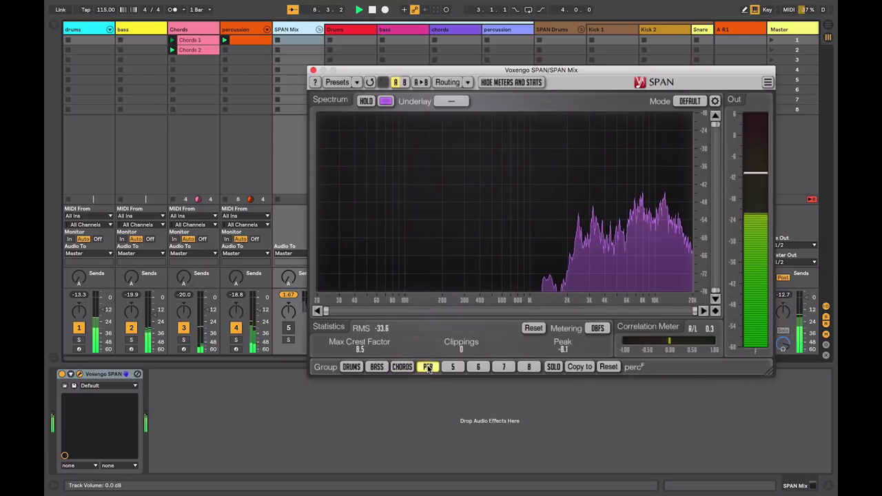
pyautogui.click(351, 367)
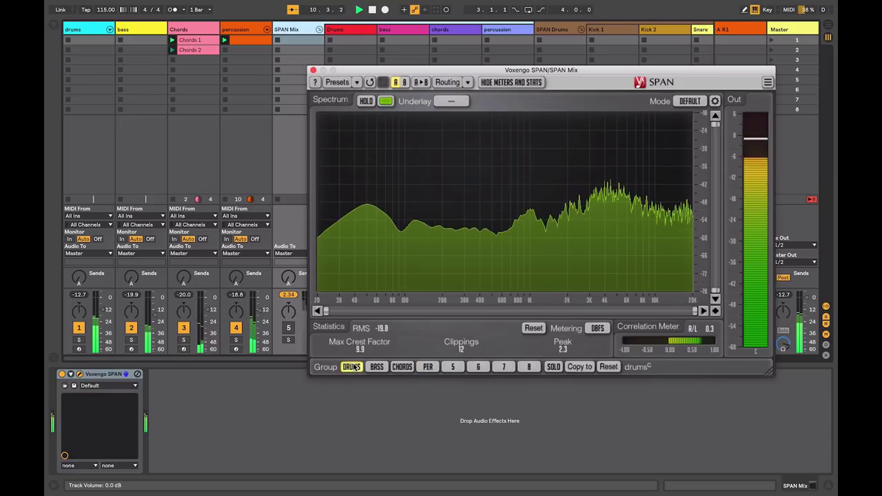
pyautogui.click(377, 367)
pyautogui.click(401, 366)
pyautogui.click(427, 366)
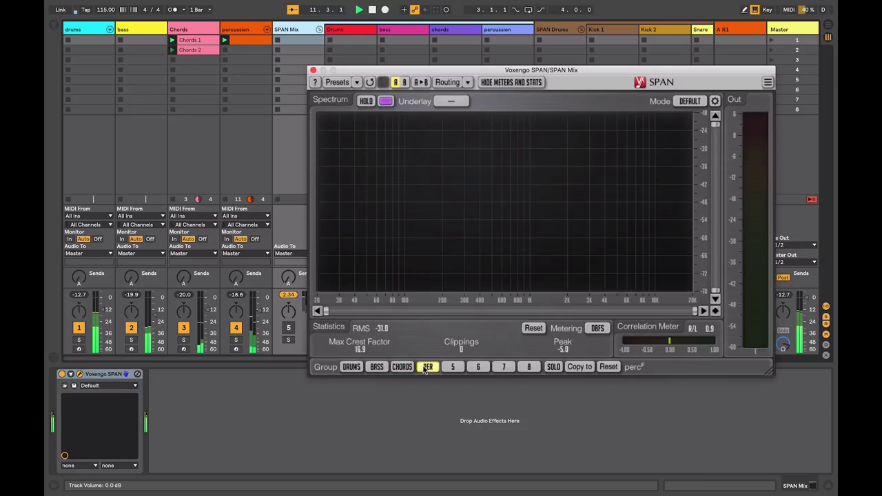
pyautogui.click(352, 366)
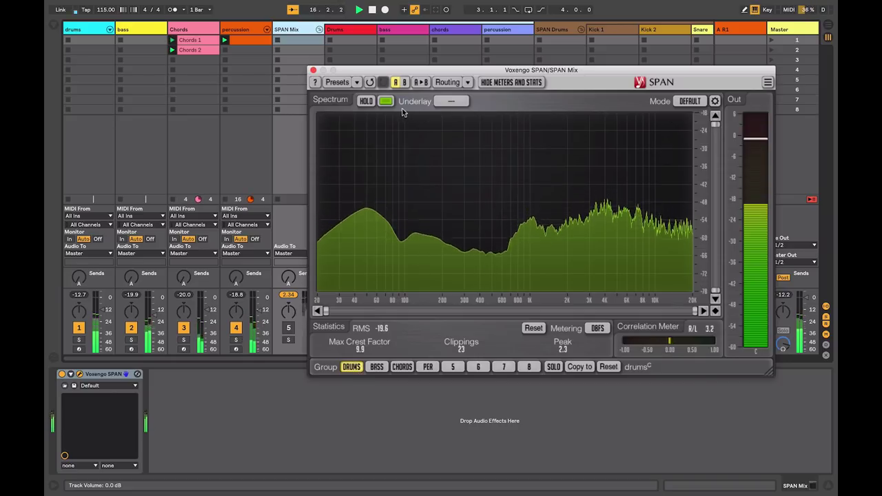
# Underlay BASS beneath drums, then view CHORDS with a PER underlay, and stop playback
pyautogui.click(452, 103)
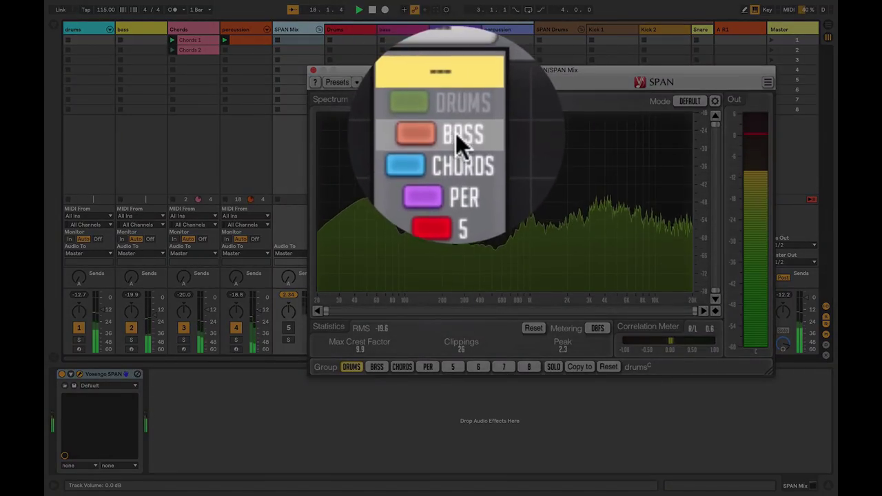
pyautogui.click(455, 133)
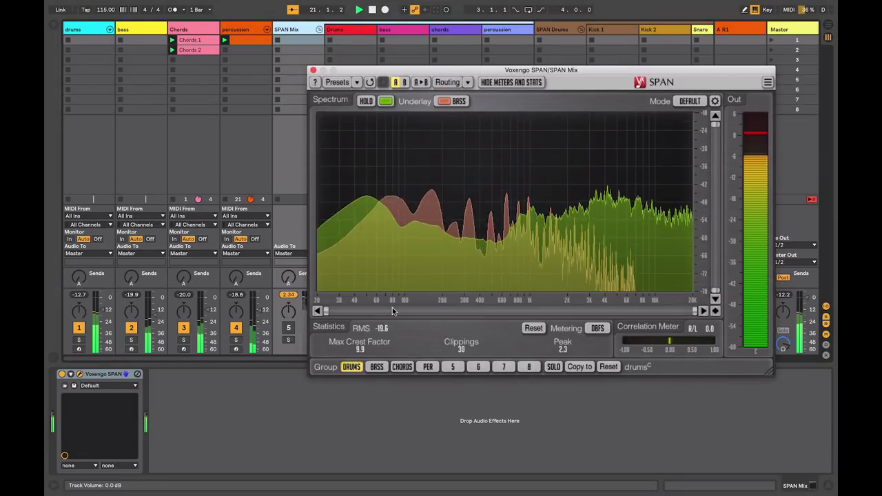
pyautogui.click(402, 366)
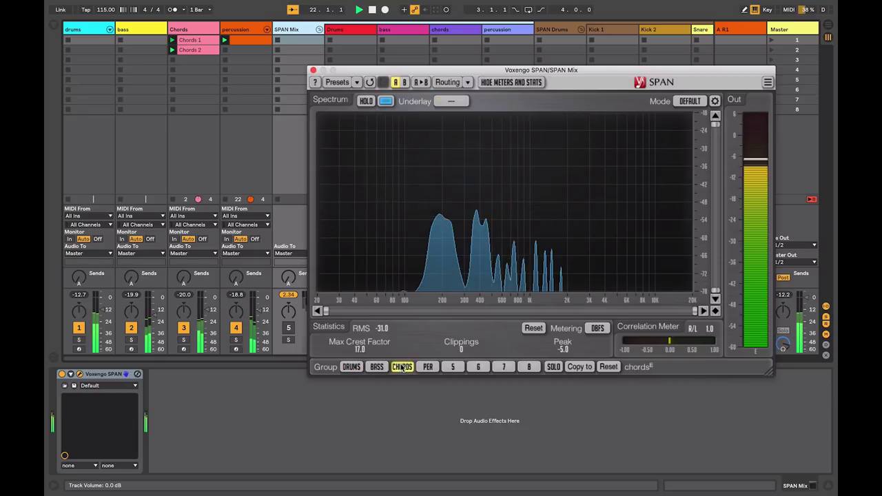
pyautogui.click(445, 102)
pyautogui.click(453, 155)
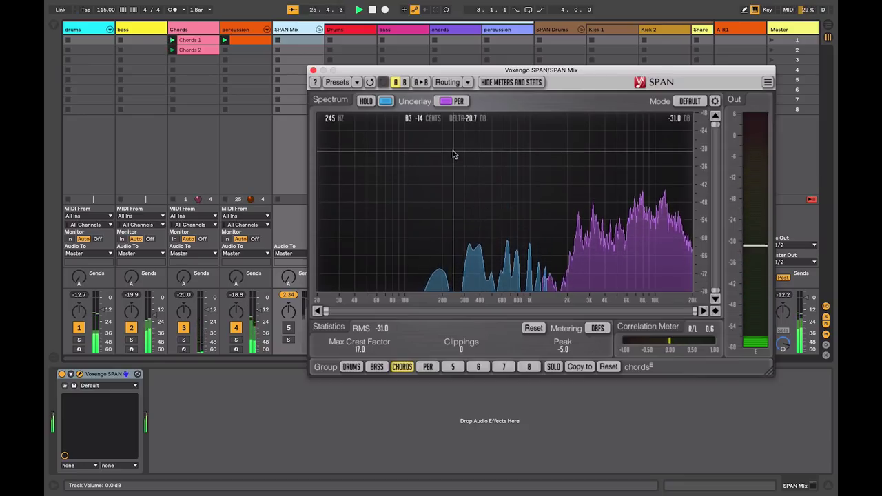
pyautogui.press('space')
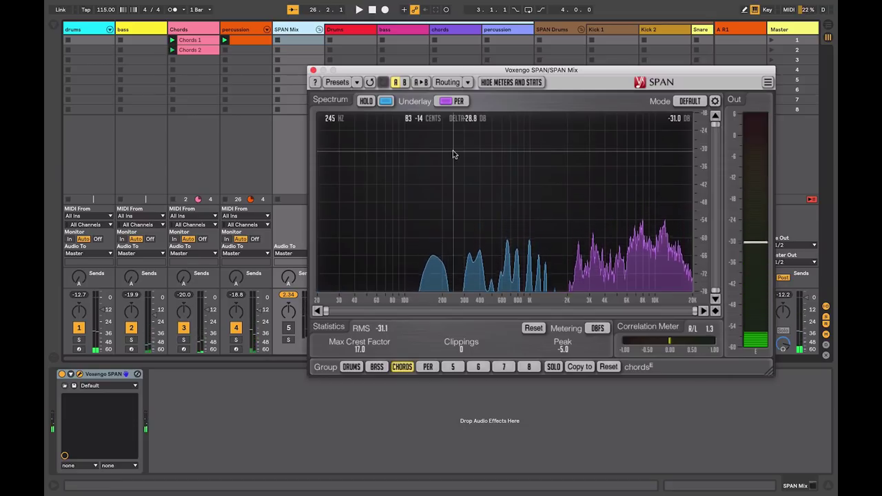